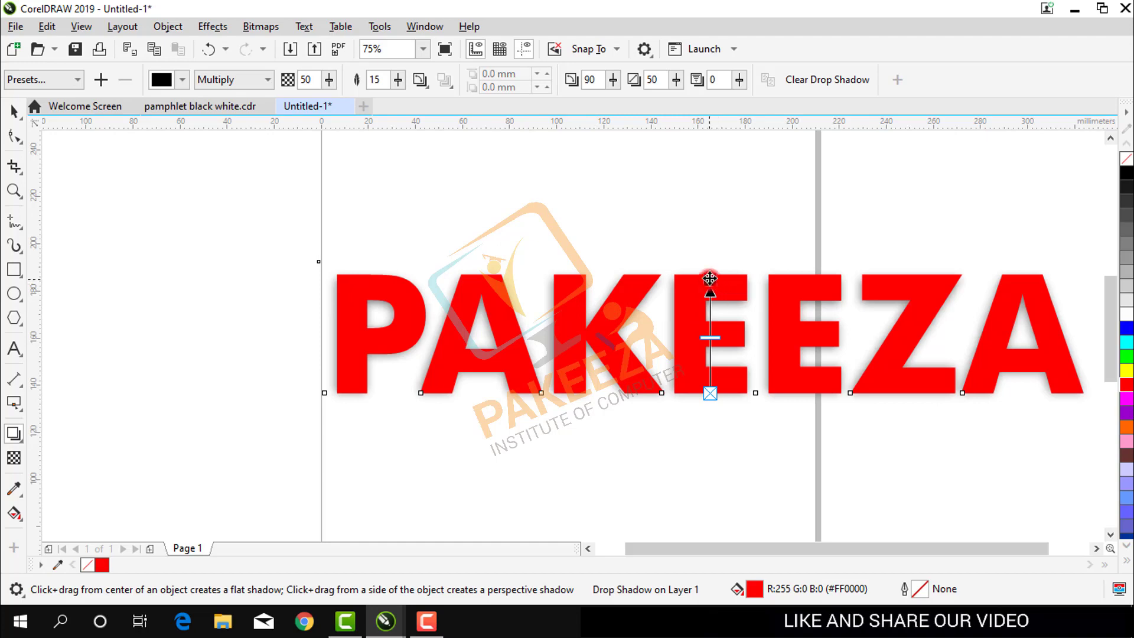
Adjust the PAKEEZA text's perspective shadow to an angle of 91 and an opacity of 56.
mouse_move(709, 278)
mouse_down()
mouse_move(705, 250)
mouse_move(710, 284)
mouse_up()
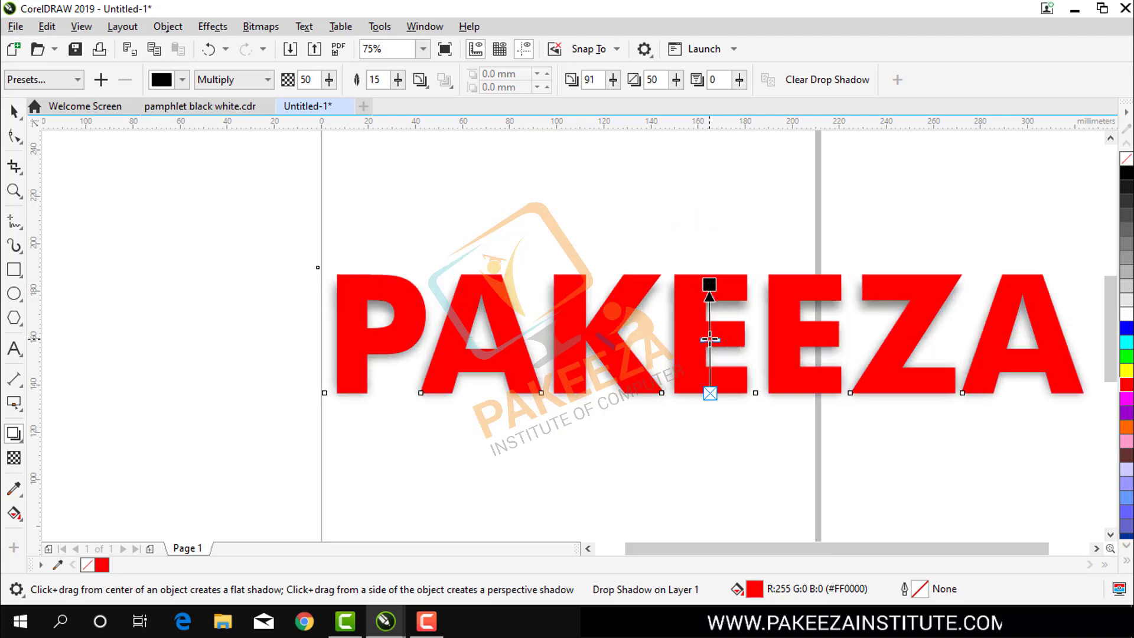
drag(709, 339, 707, 320)
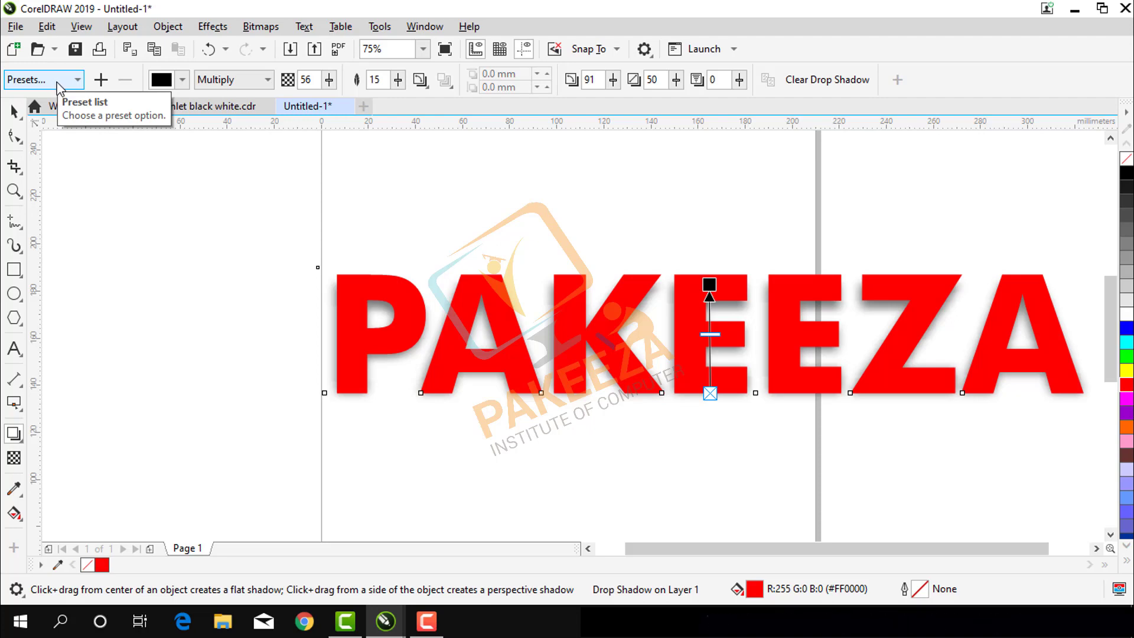
Apply the Flat Bottom Right drop shadow preset to the PAKEEZA text.
click(78, 81)
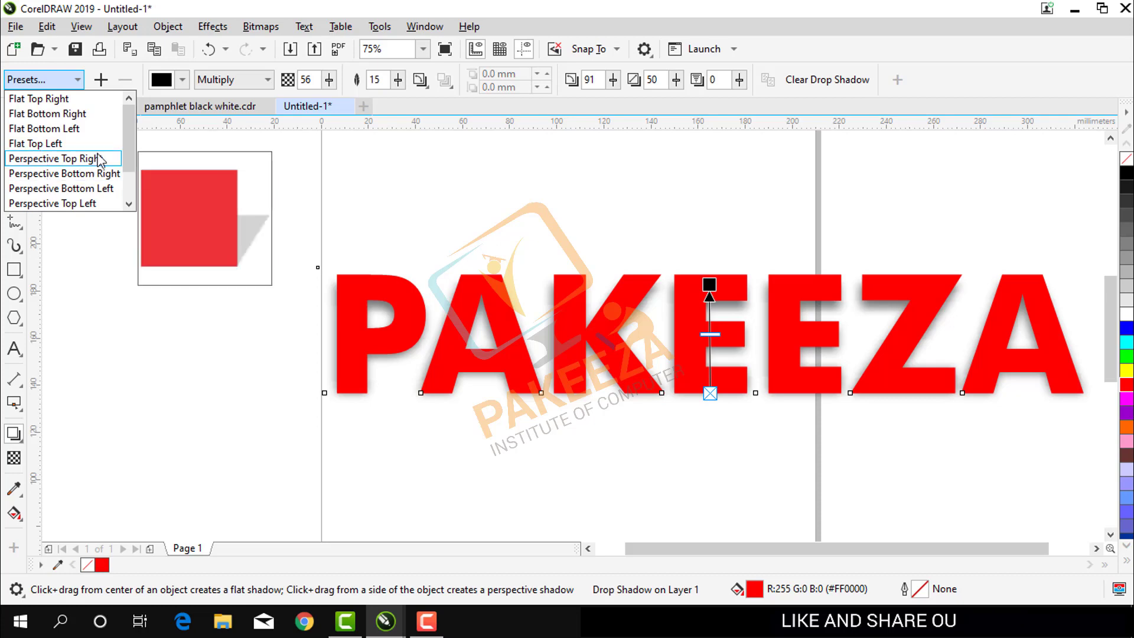
mouse_move(125, 132)
mouse_down()
mouse_move(127, 171)
mouse_move(121, 126)
mouse_up()
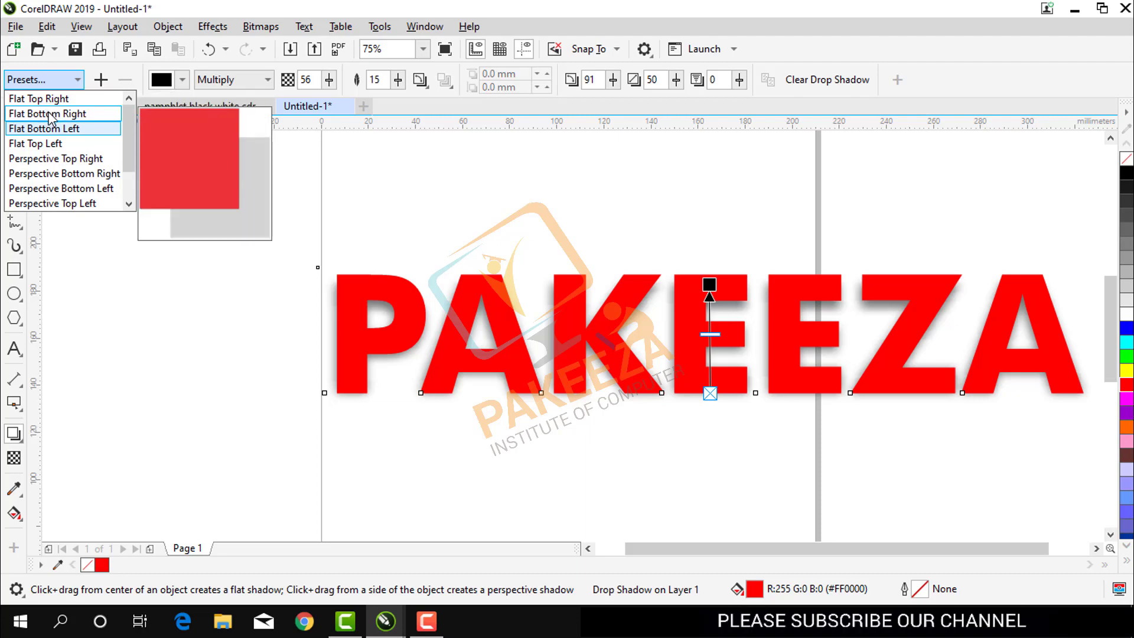
click(48, 113)
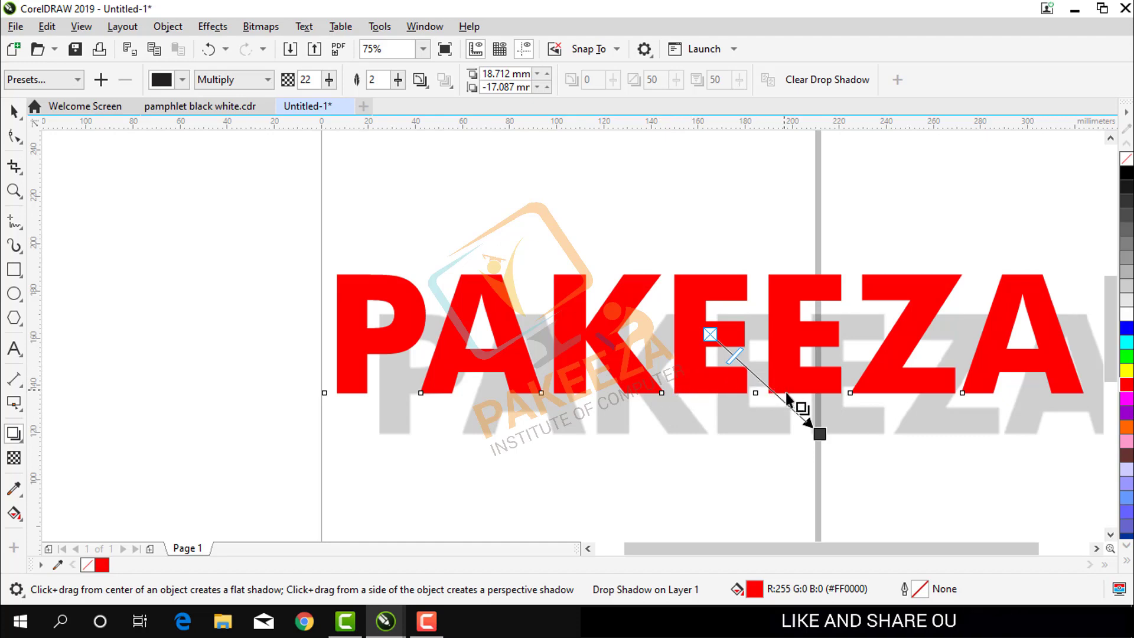
Pull the flat shadow closer to the letters, offsetting it about 5.5 mm horizontally and -2.7 mm vertically.
drag(819, 432, 766, 400)
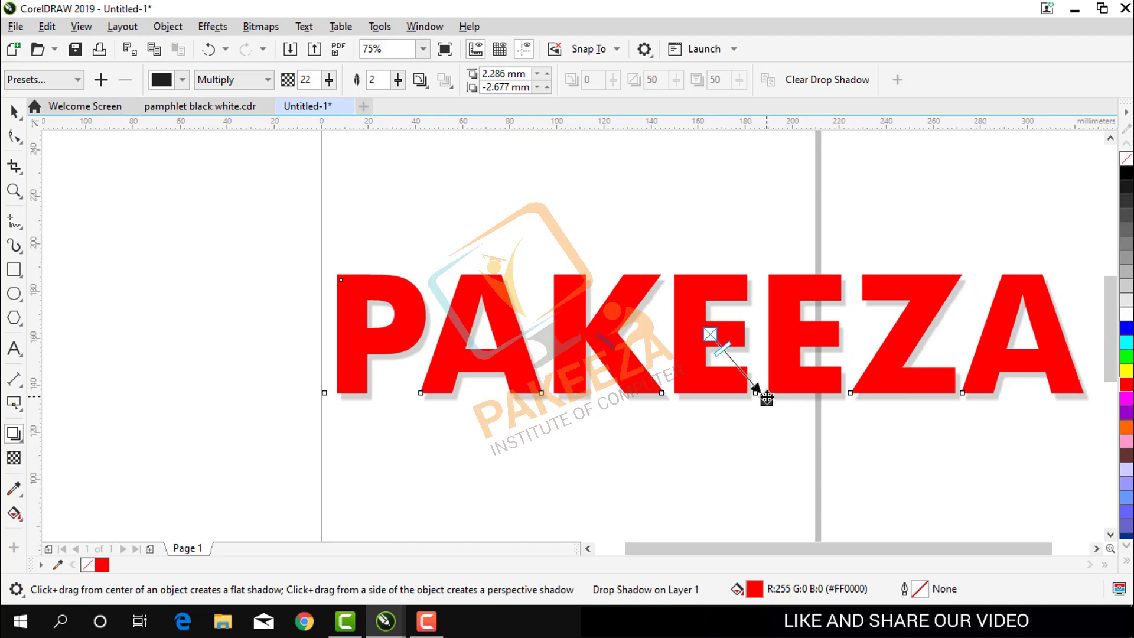
drag(763, 393, 771, 388)
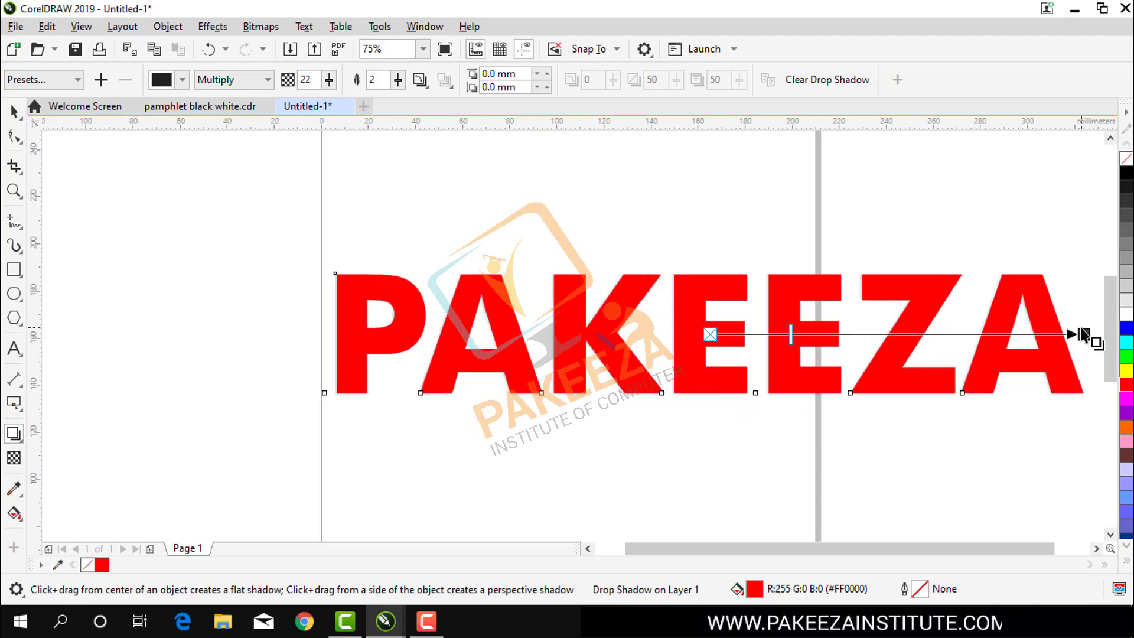
drag(1084, 332, 817, 401)
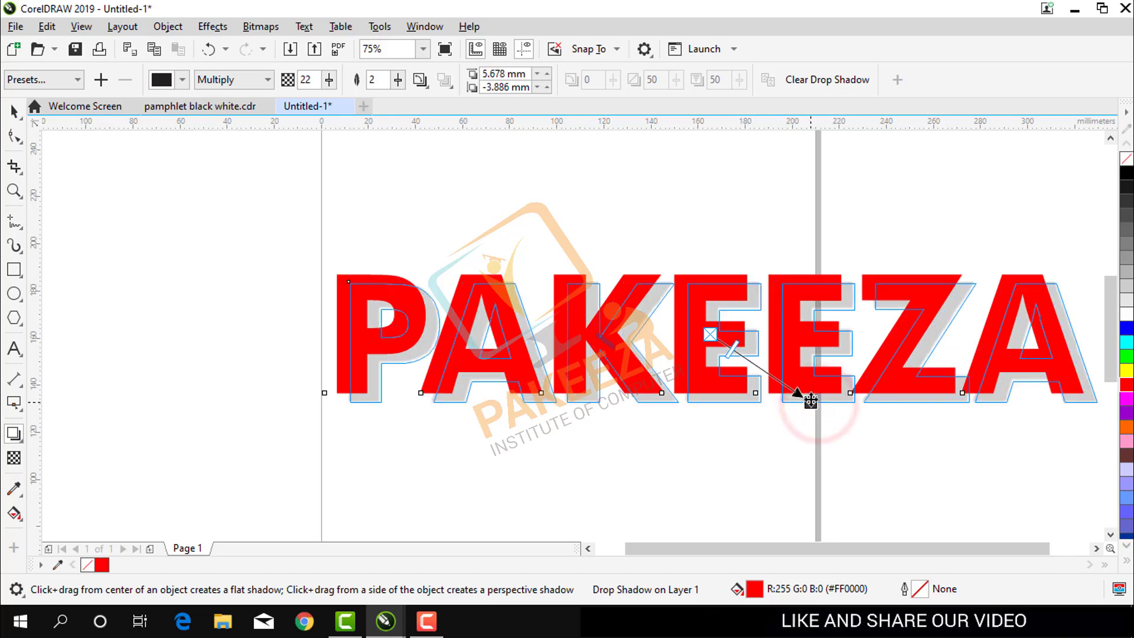
key(ctrl+z)
key(ctrl+z)
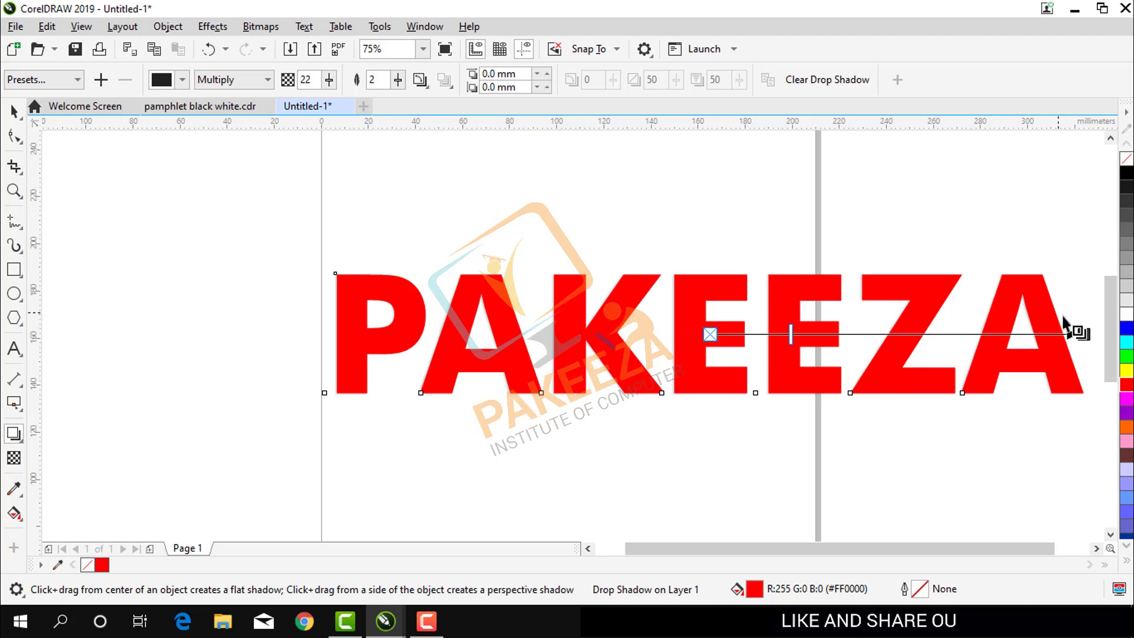
drag(1080, 334, 846, 400)
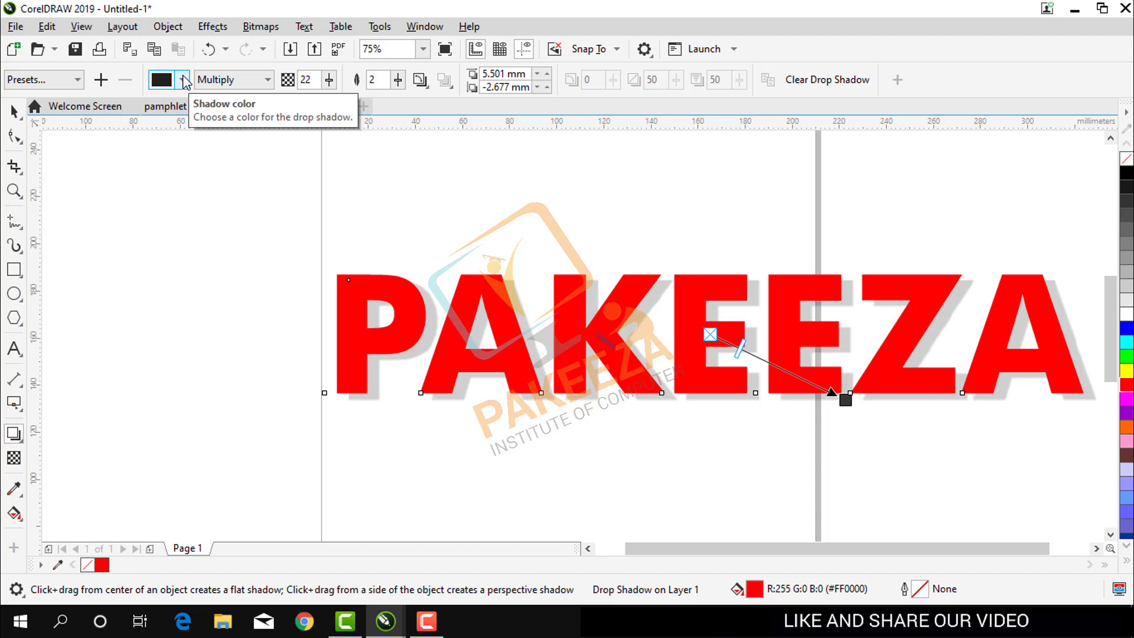
Change the shadow color to a yellowish green, CMYK 39, 0, 100, 0.
click(184, 80)
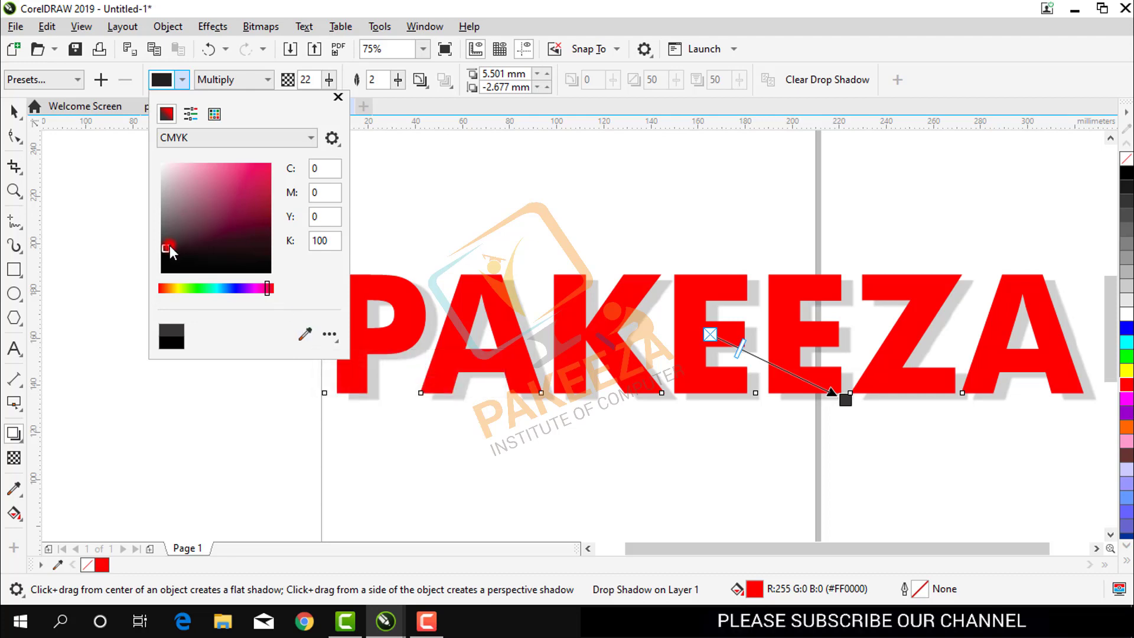
mouse_move(169, 251)
mouse_down()
mouse_move(227, 223)
mouse_move(250, 180)
mouse_up()
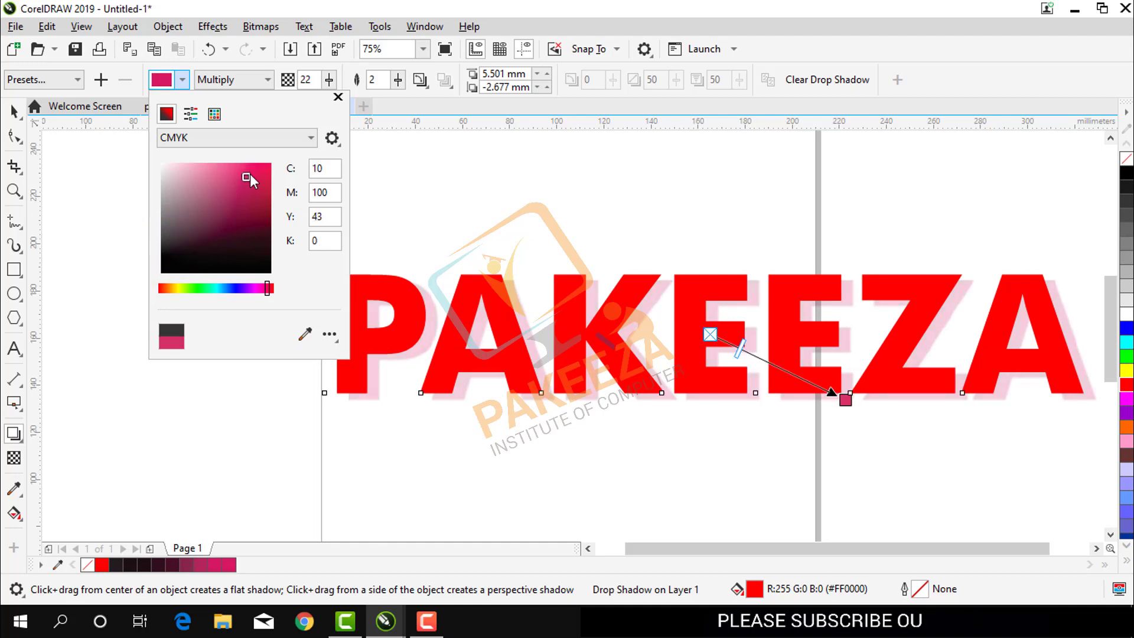
click(249, 176)
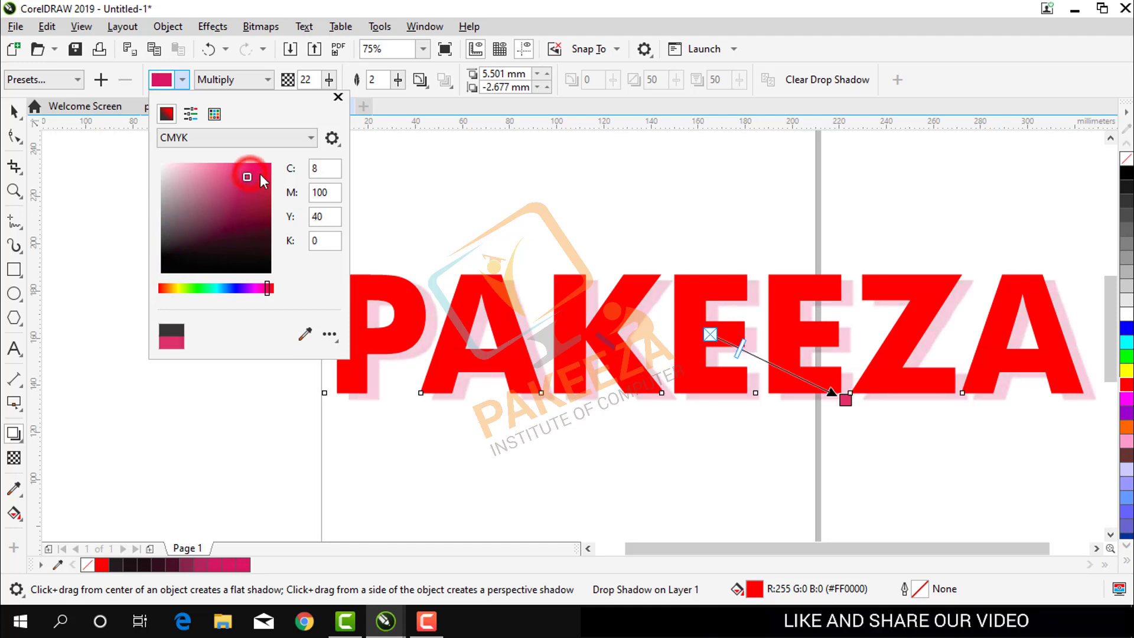
click(201, 241)
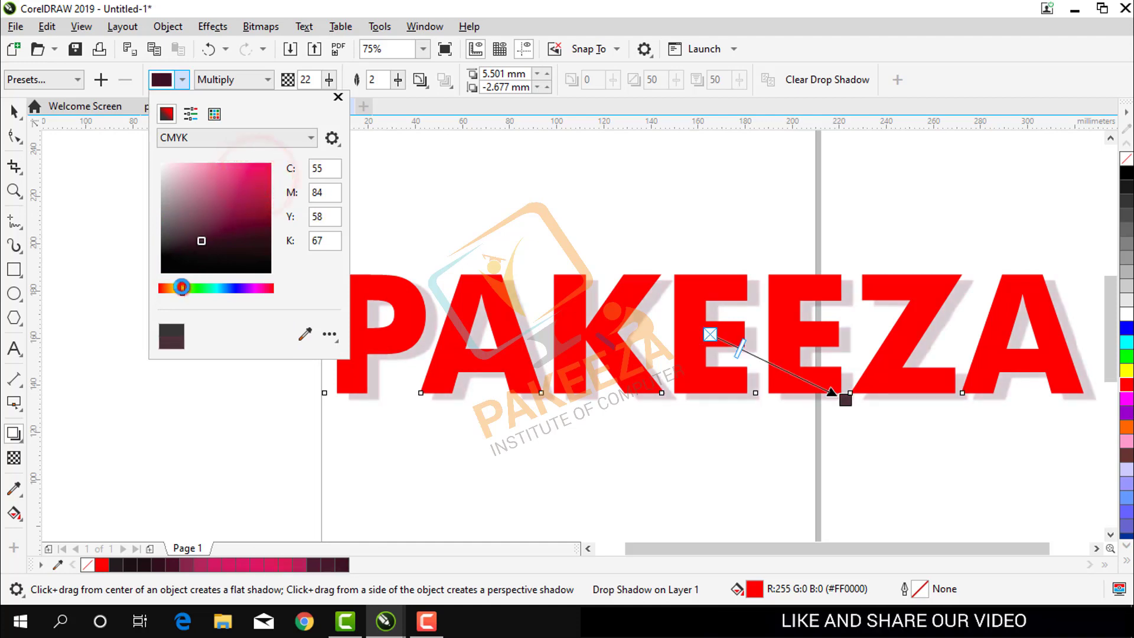
click(183, 288)
drag(202, 237, 249, 181)
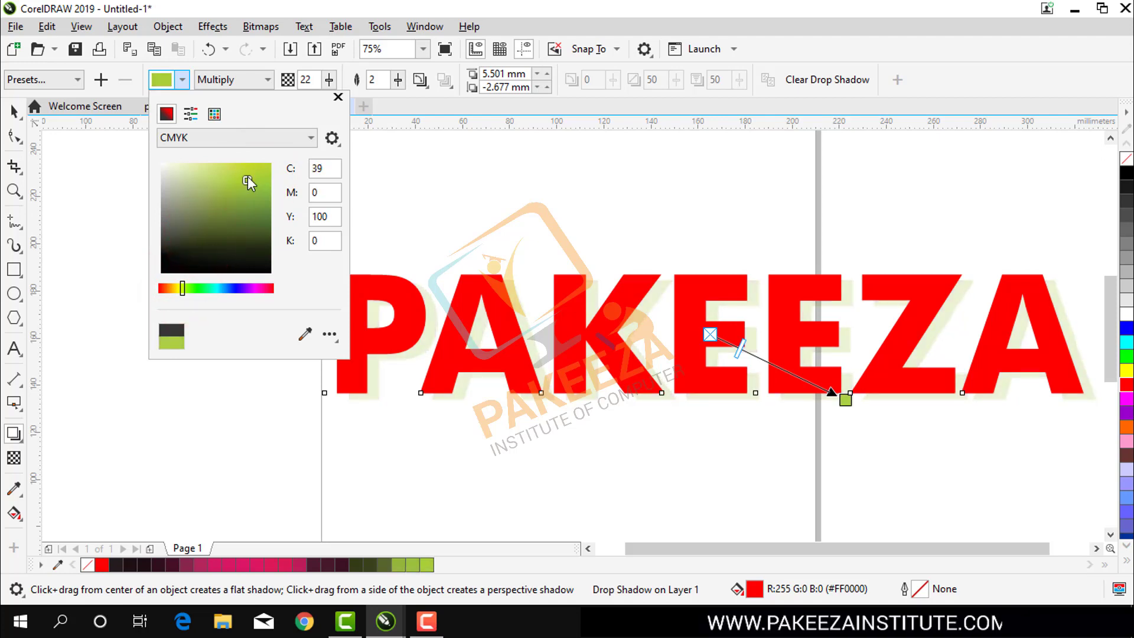
click(337, 98)
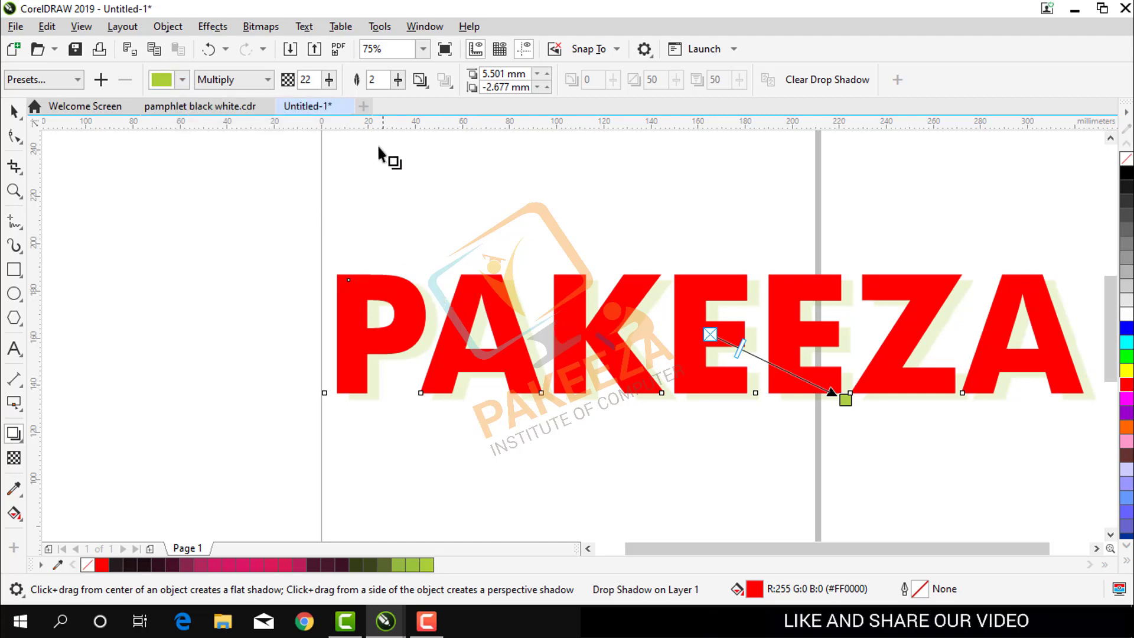
Raise the shadow opacity to 94 and shift the shadow's offset to about 5.6 mm and -3.7 mm.
click(329, 84)
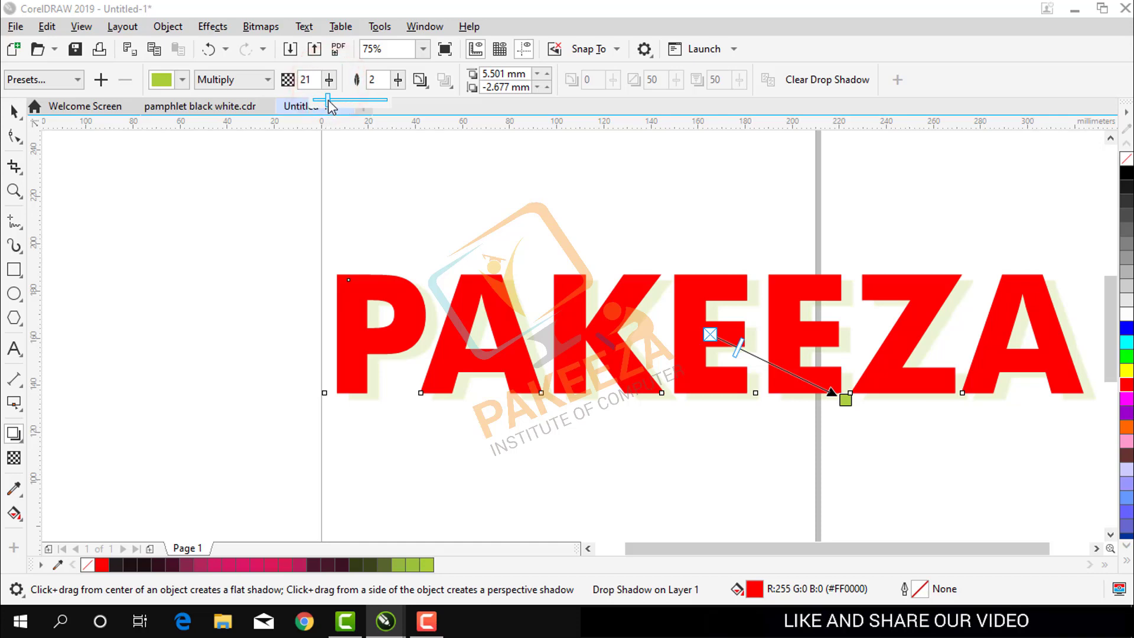
drag(329, 102, 370, 122)
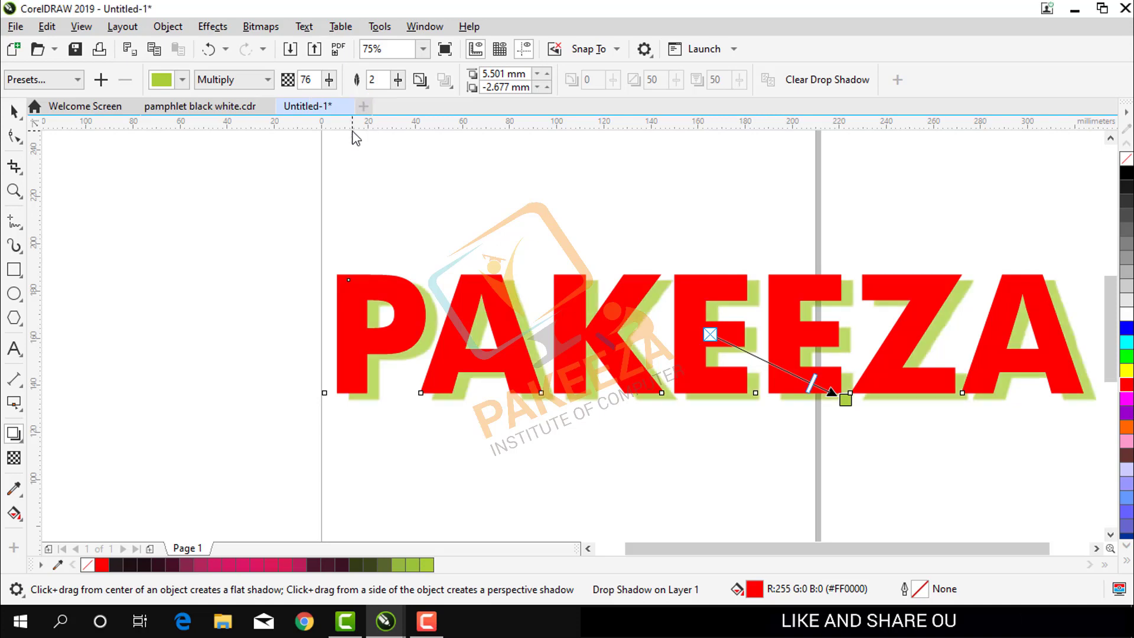
click(329, 80)
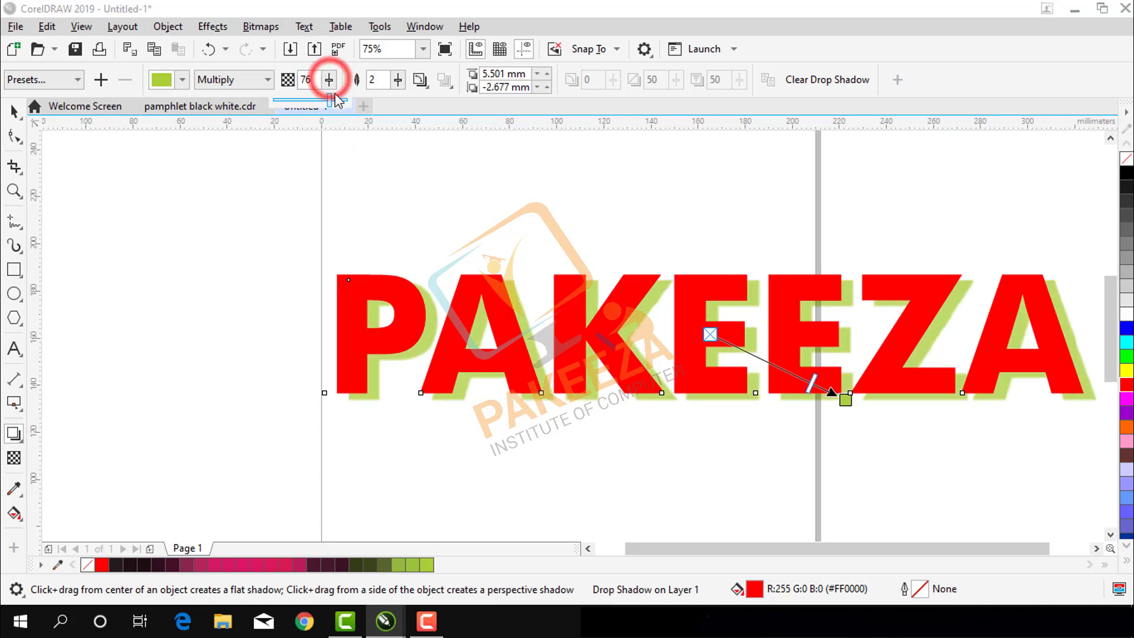
drag(330, 100, 356, 107)
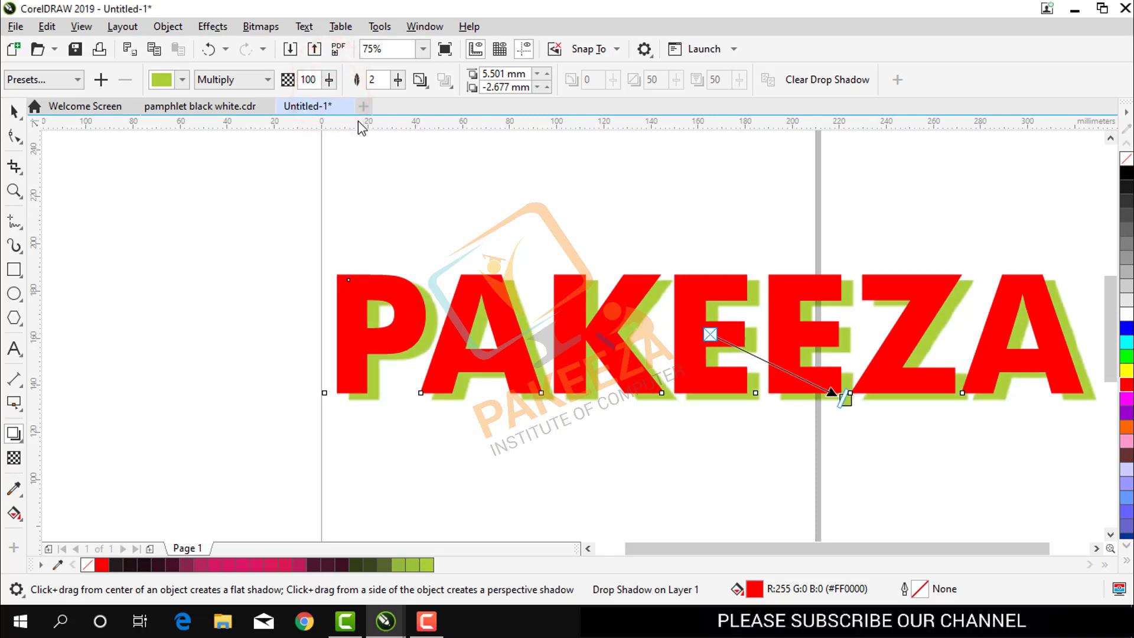
click(329, 81)
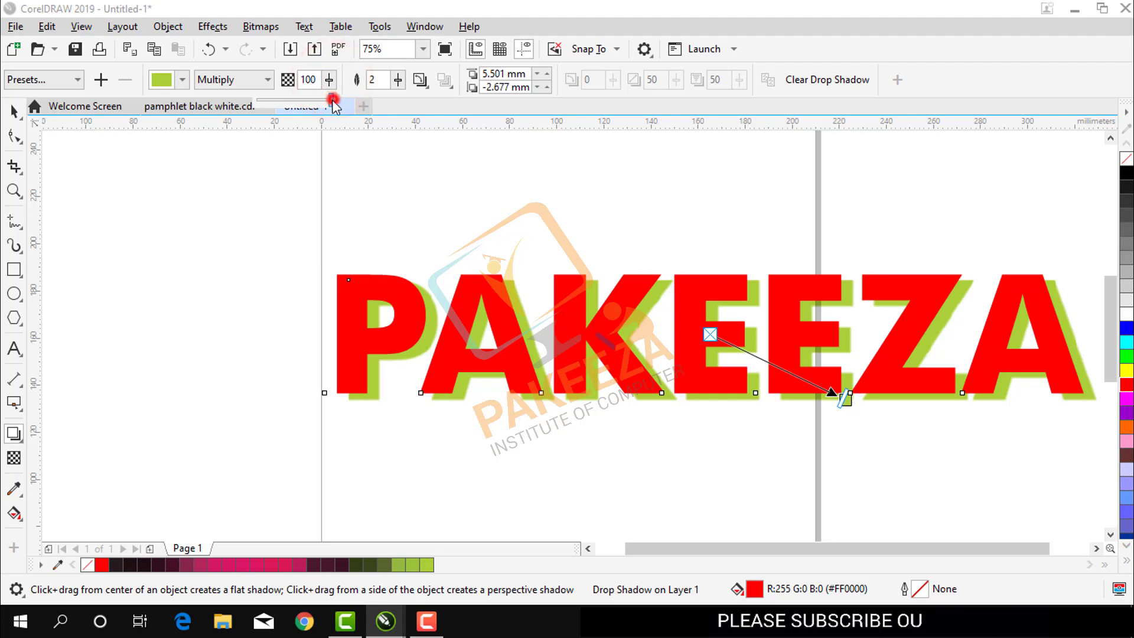
mouse_move(329, 101)
mouse_down()
mouse_move(304, 109)
mouse_move(340, 108)
mouse_up()
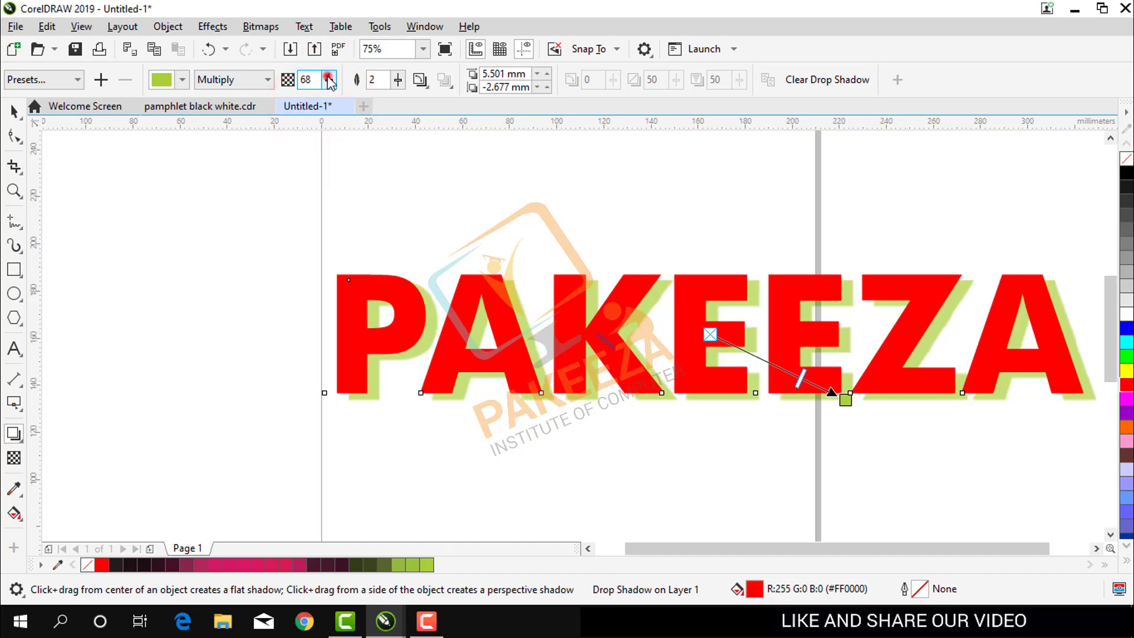
click(329, 80)
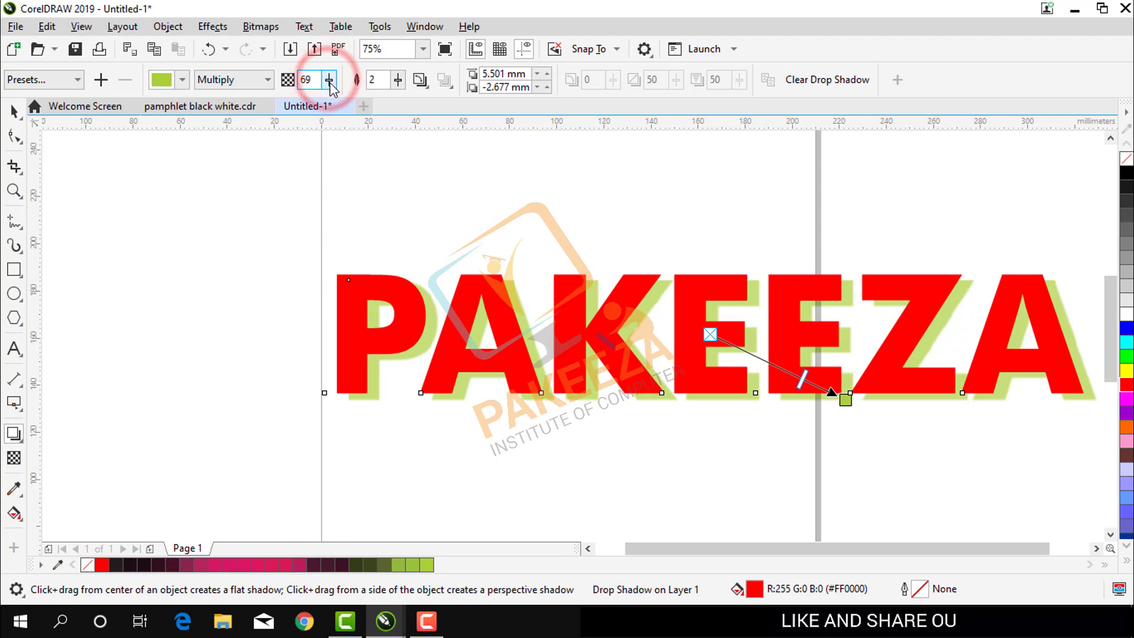
click(329, 80)
drag(349, 106, 351, 105)
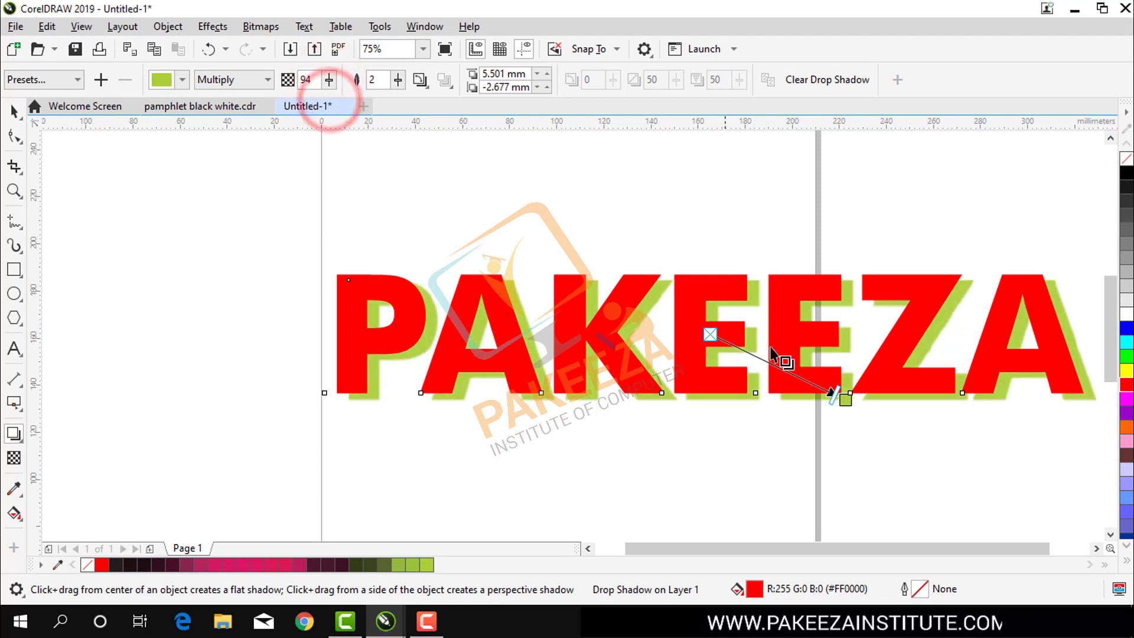
drag(842, 397, 814, 402)
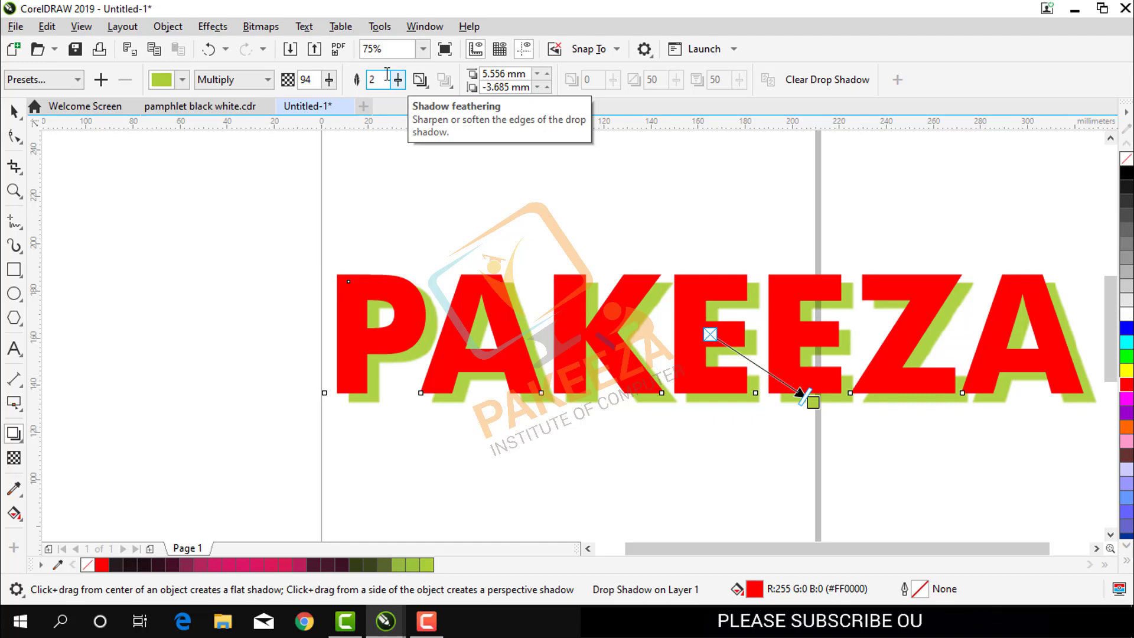
Try stronger shadow feathering values of 53 and 27, and settle on a feathering of 7.
click(399, 80)
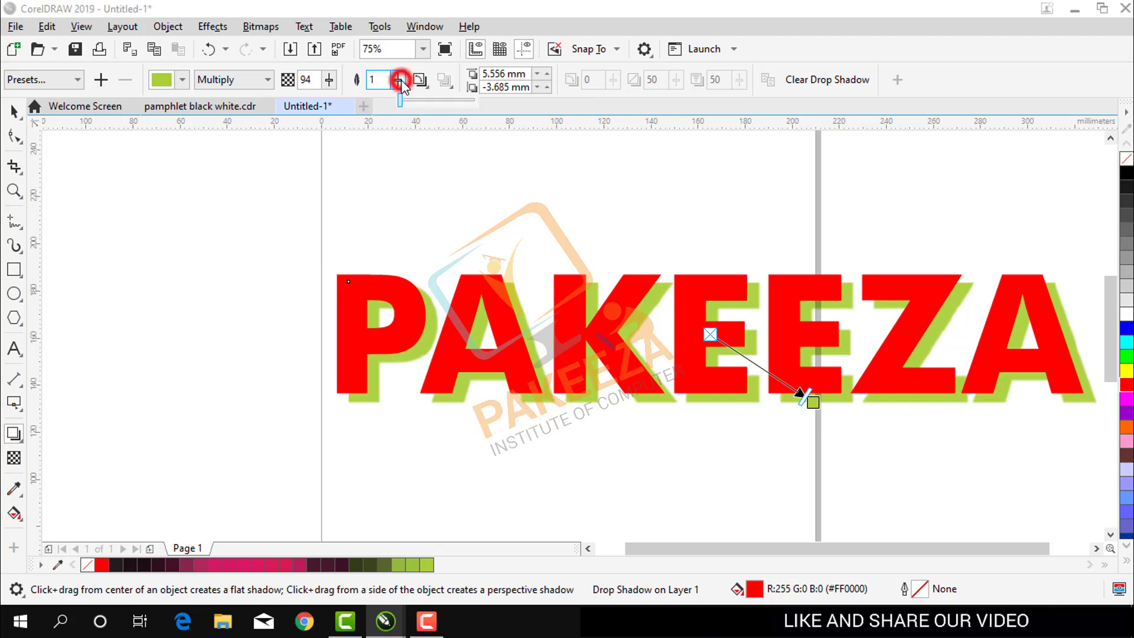
click(400, 99)
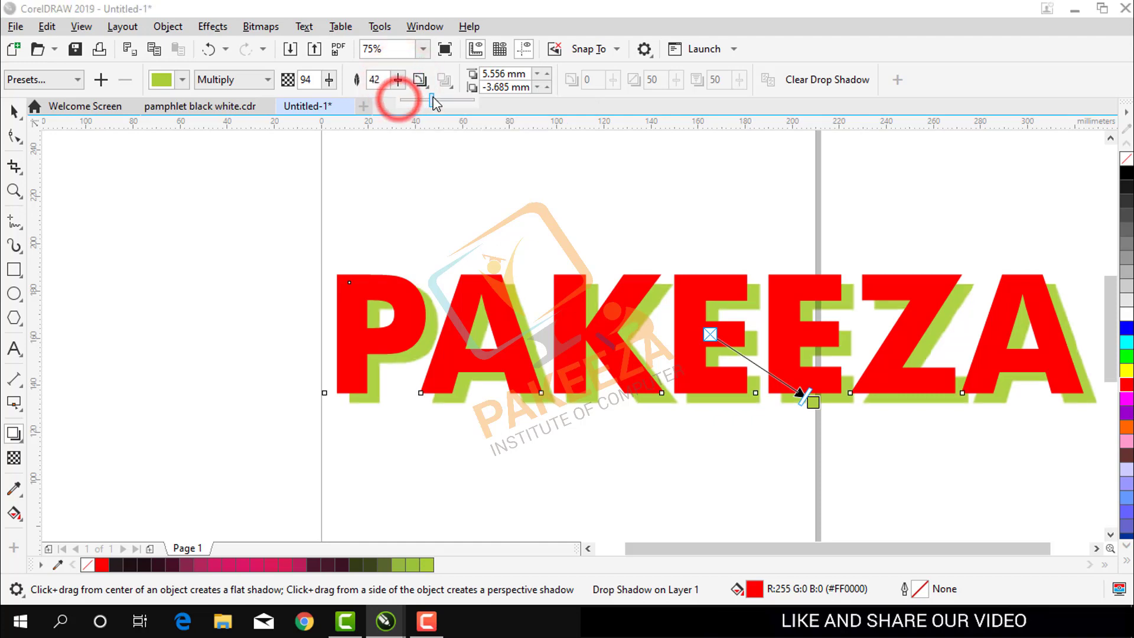
drag(400, 100, 441, 100)
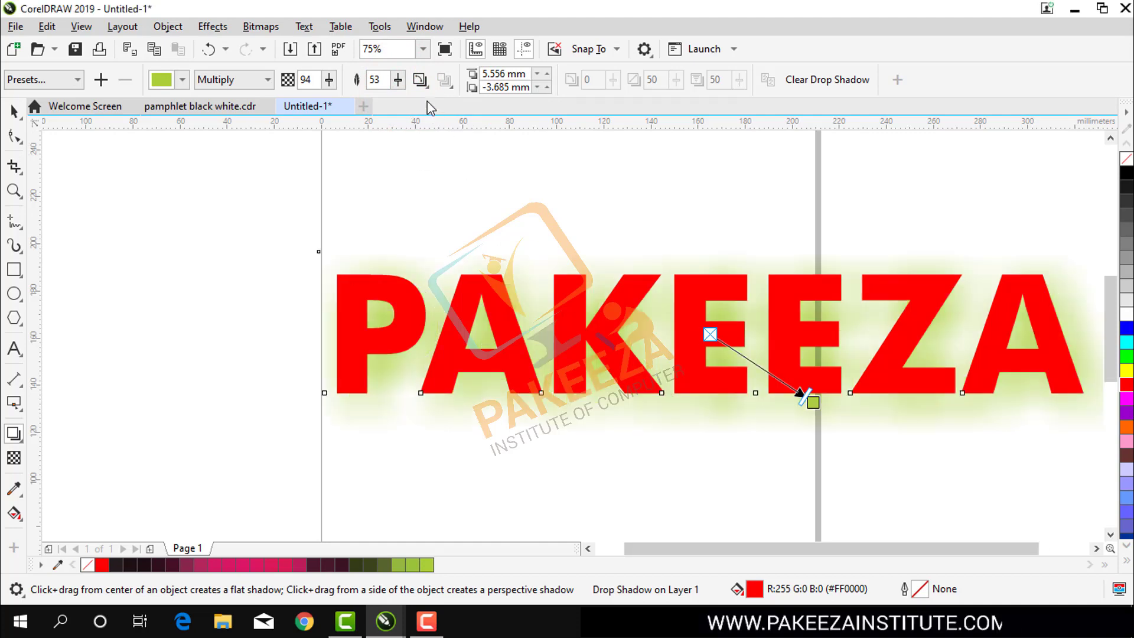
click(398, 80)
click(404, 99)
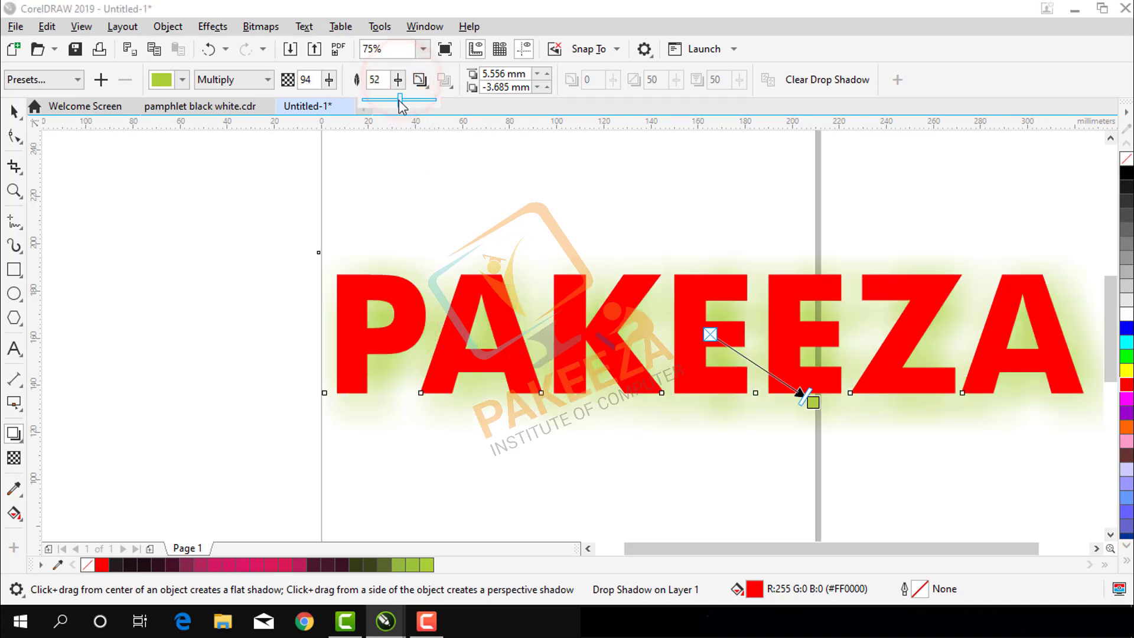
drag(400, 99, 381, 103)
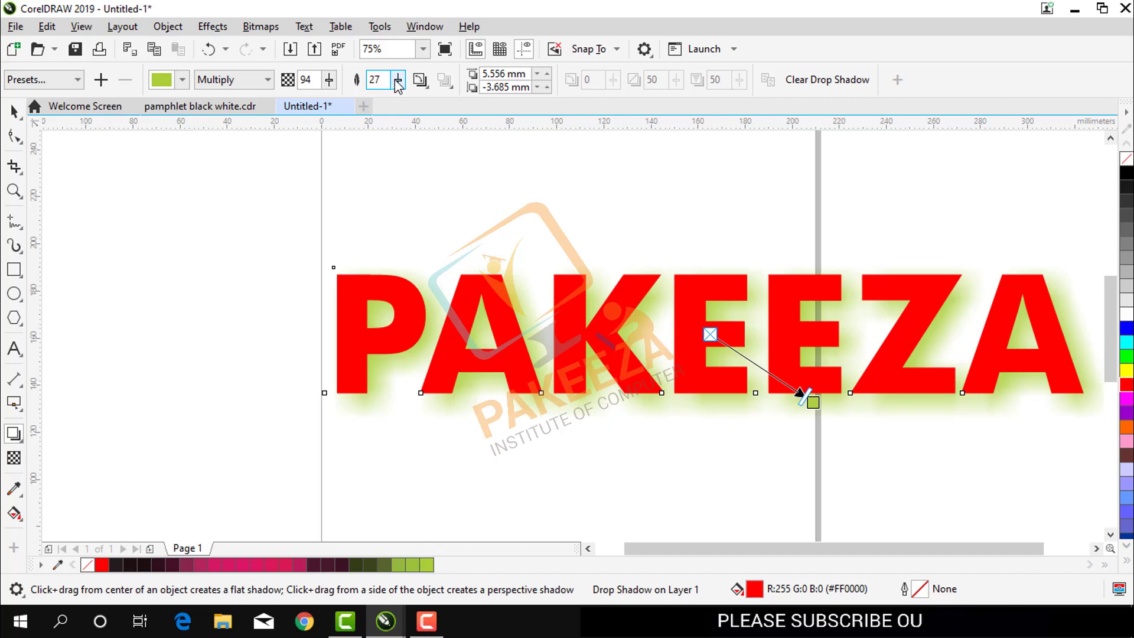
click(395, 80)
drag(386, 99, 394, 101)
click(397, 81)
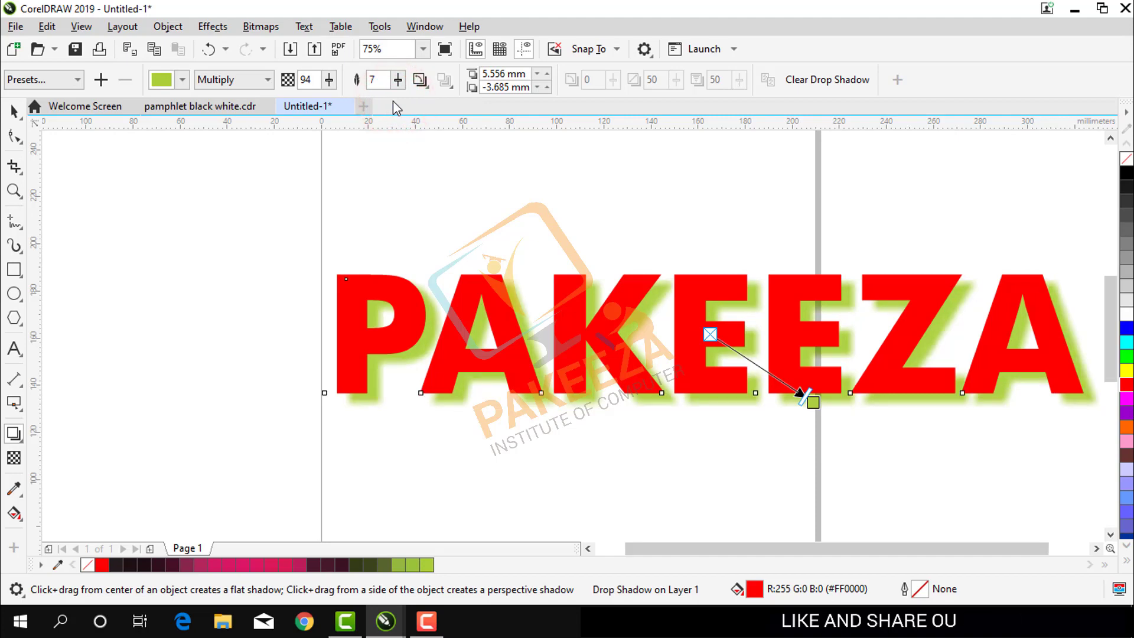
Try the Inside feathering direction on the shadow and switch it to Middle.
click(425, 83)
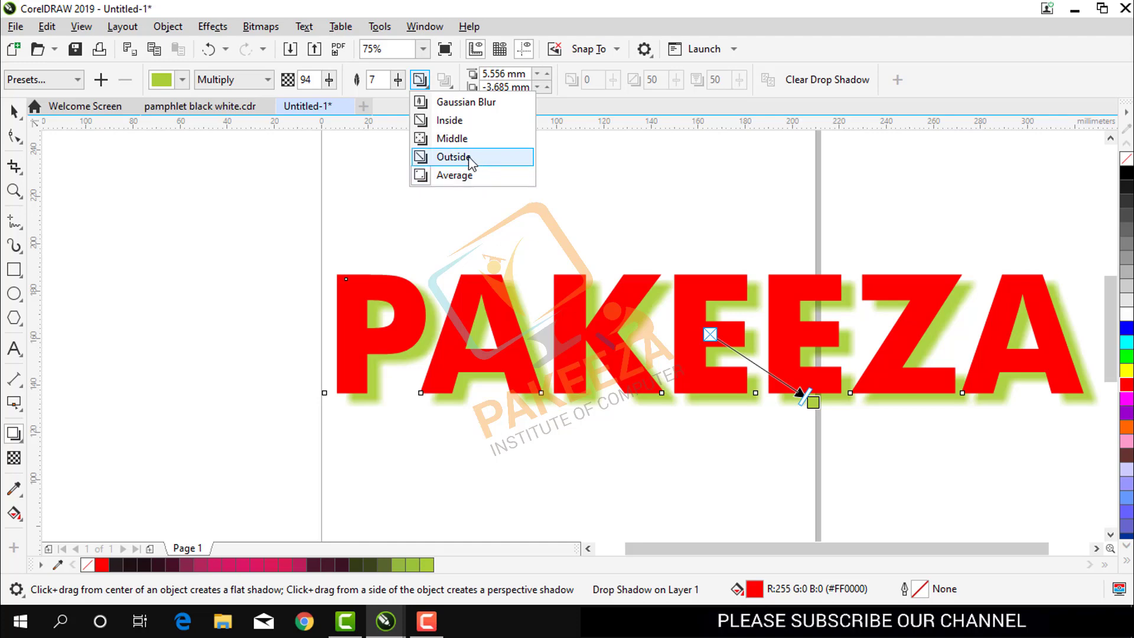
click(452, 121)
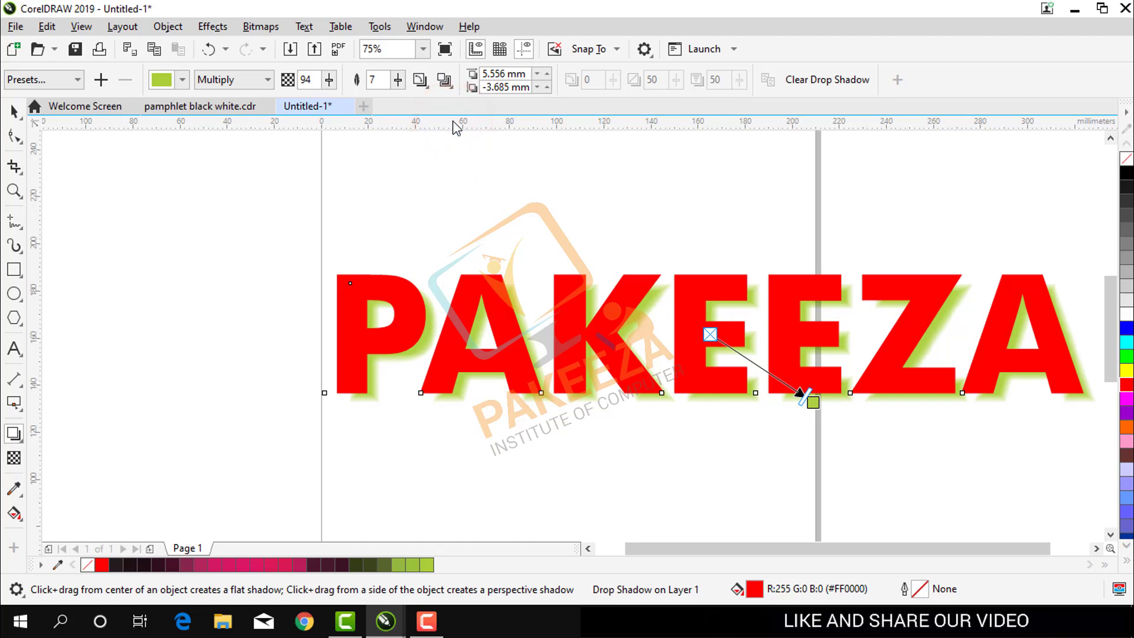
click(420, 80)
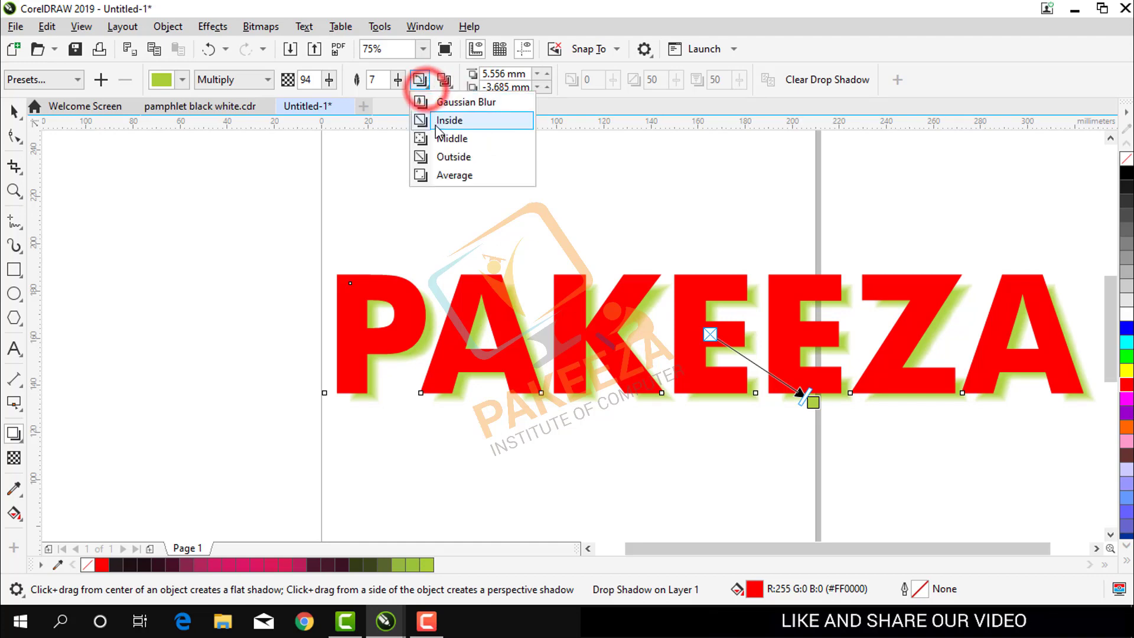
click(451, 140)
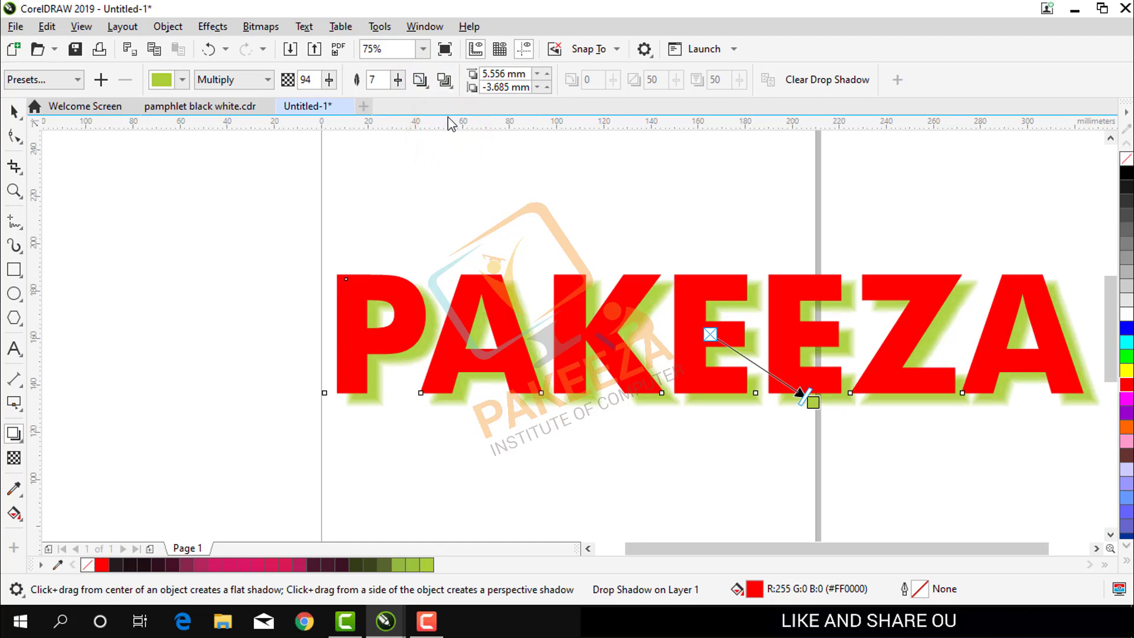
Try the Linear, Flat and Inverse Squared feathering edges on the text's shadow and settle on Squared.
click(446, 82)
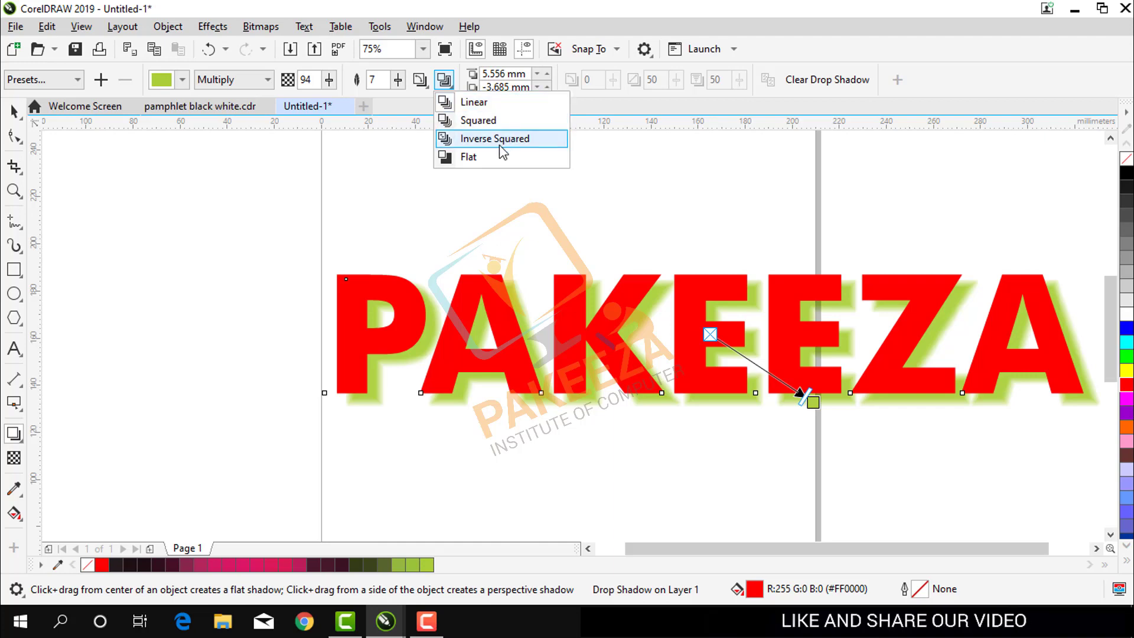
click(484, 105)
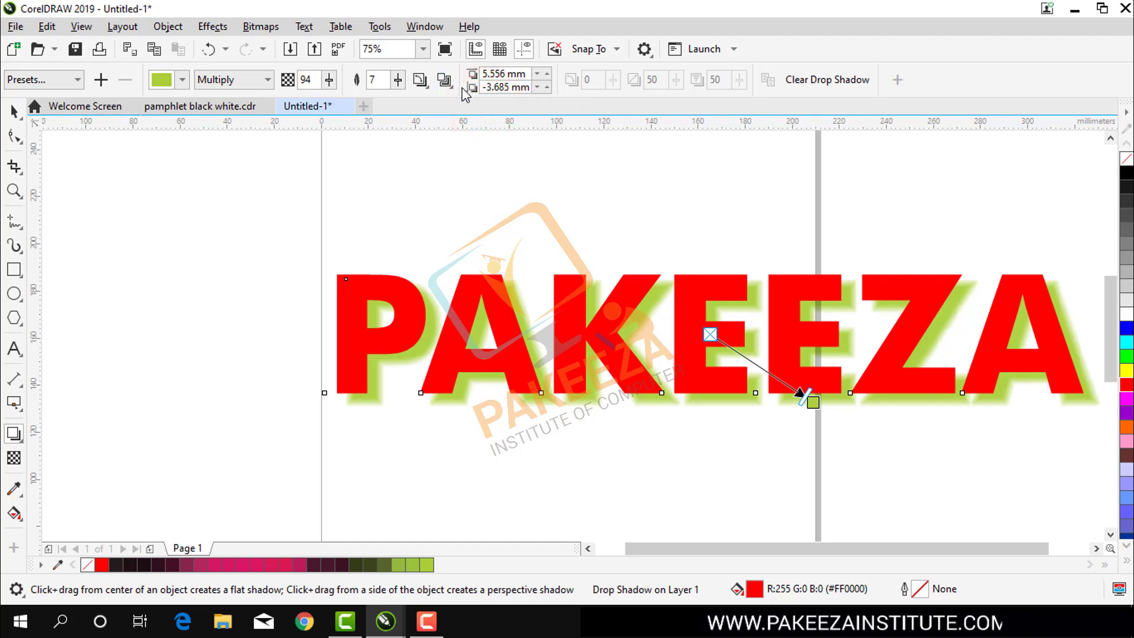
click(444, 79)
click(470, 157)
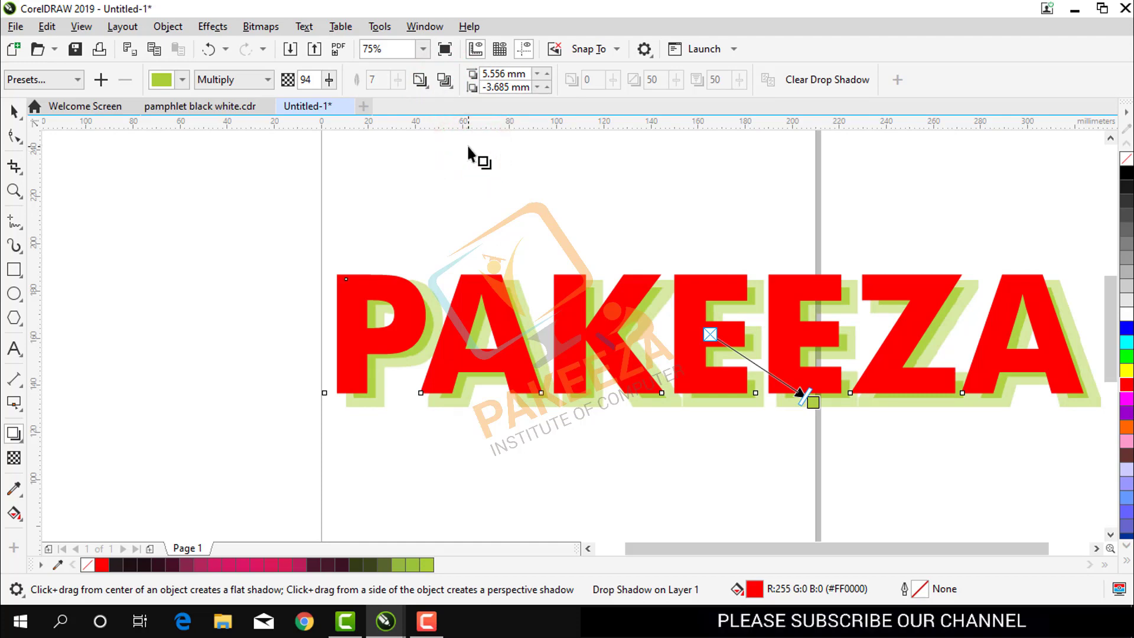
click(448, 89)
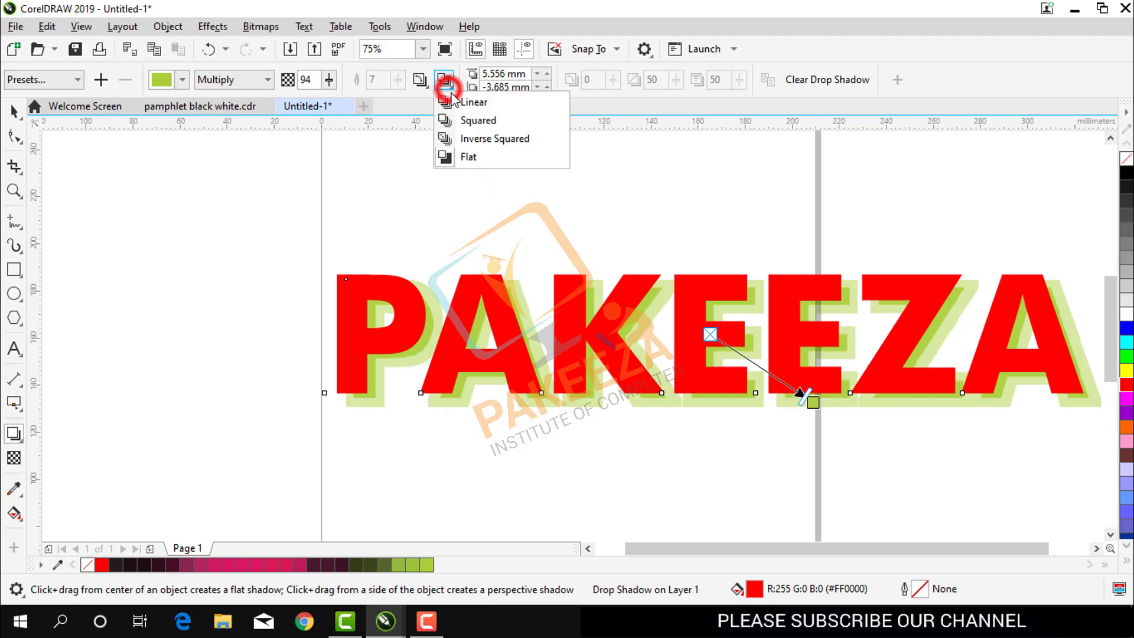
click(486, 139)
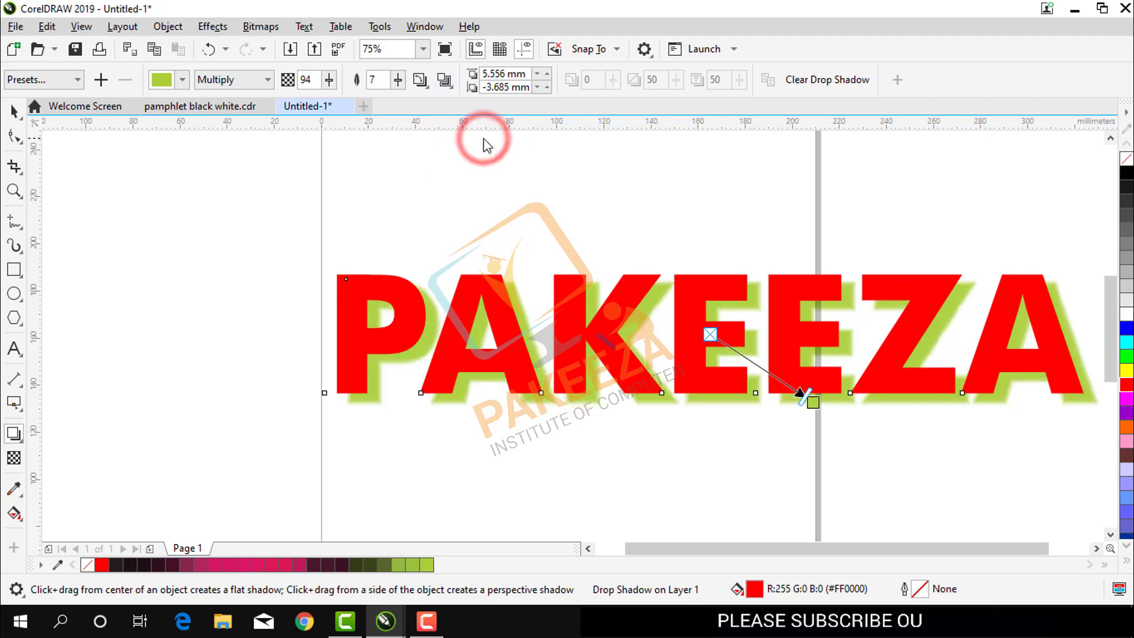
click(453, 86)
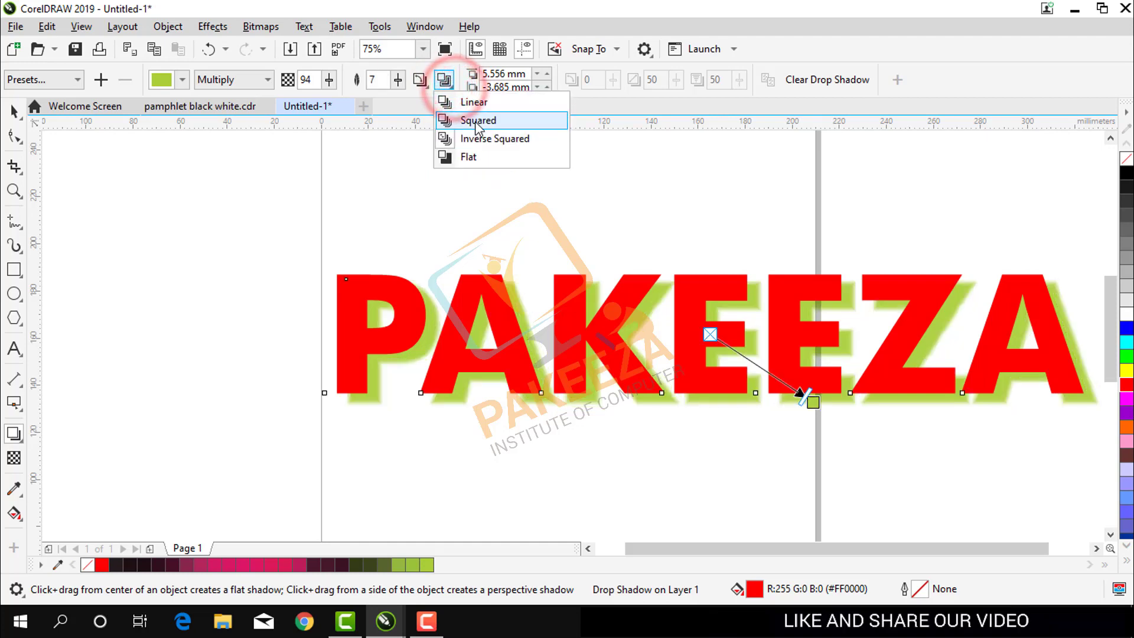
click(476, 120)
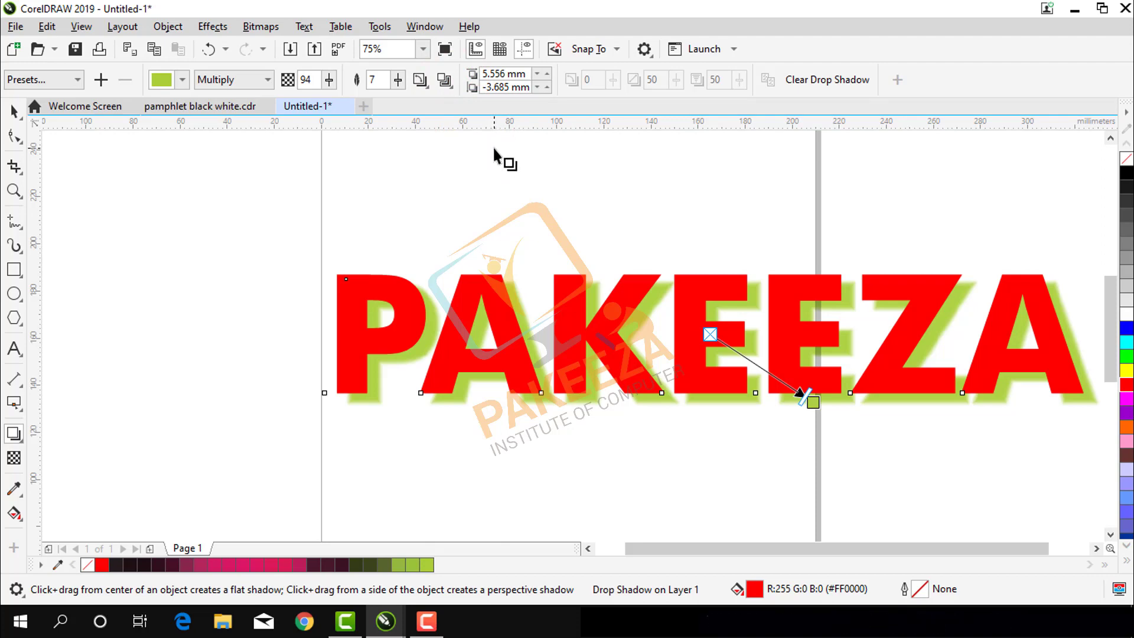
Clear the drop shadow from the PAKEEZA text and undo the removal.
click(813, 86)
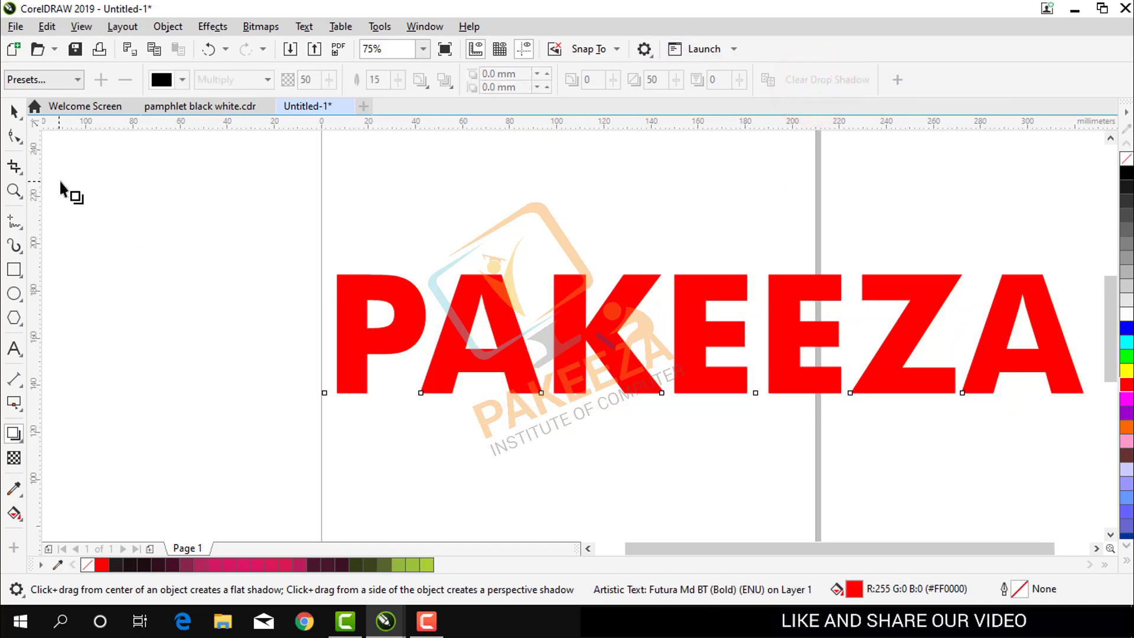
key(ctrl+z)
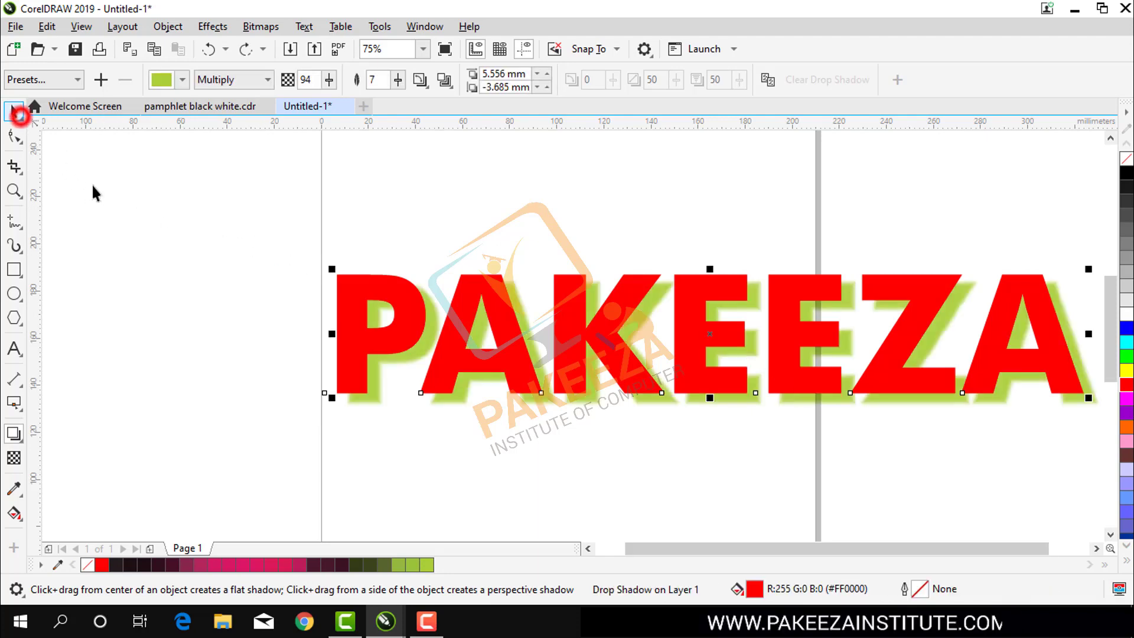
Scale the shadowed text down to about 187 mm wide and move it off the page, below its lower right corner.
click(14, 110)
scroll(328, 275, down, 4)
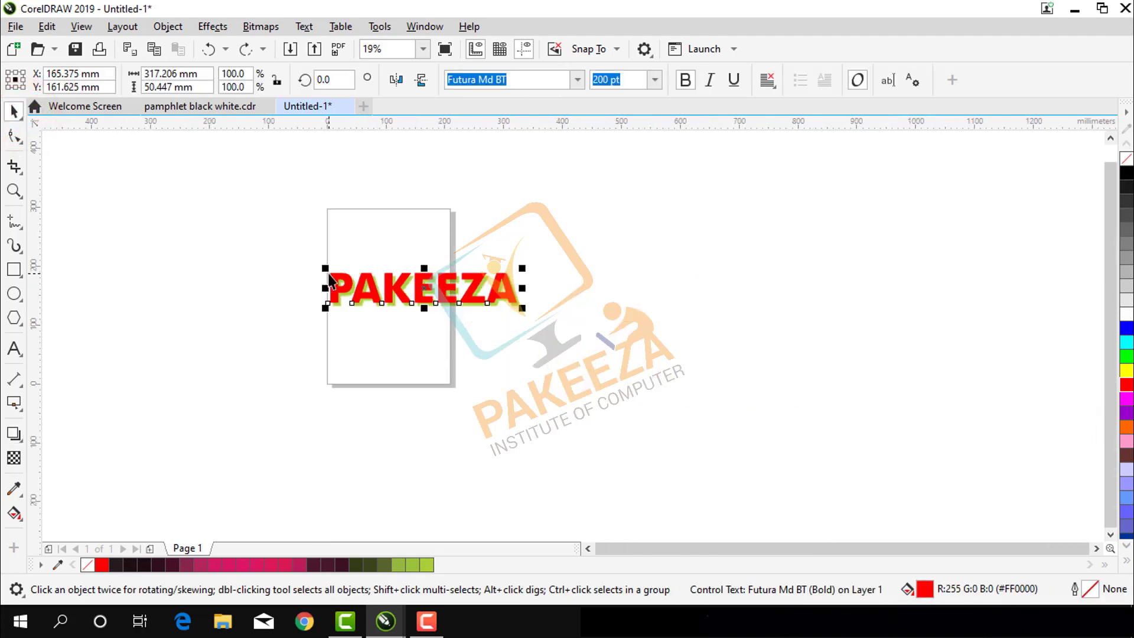
drag(321, 267, 570, 445)
Draw a circle about 119 mm in diameter in the empty area beside the page.
scroll(490, 357, up, 2)
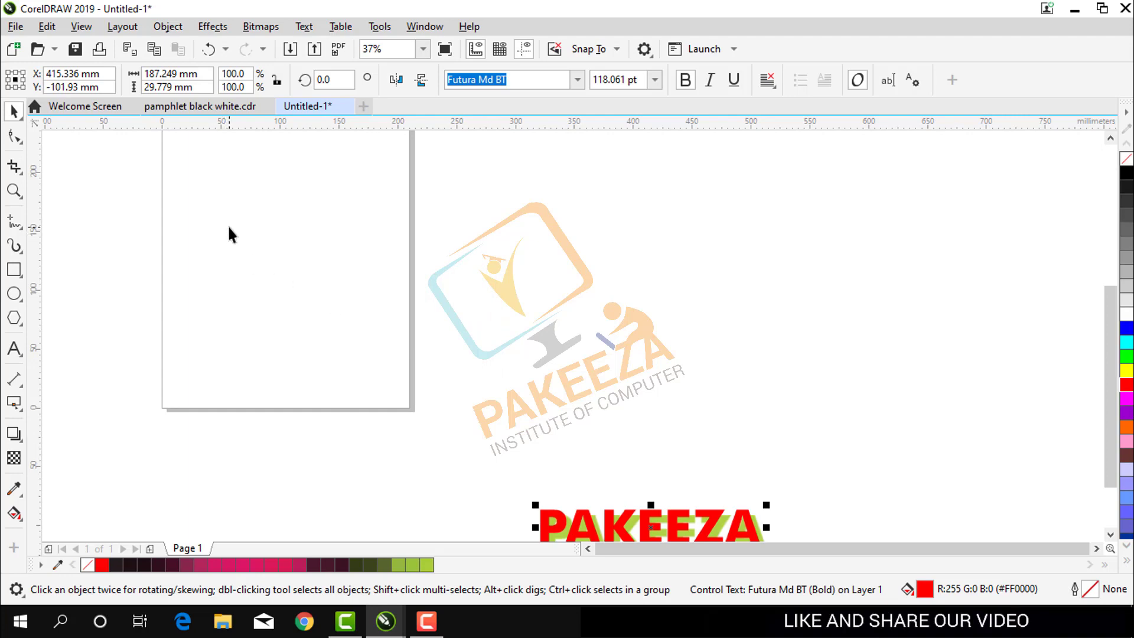
click(15, 294)
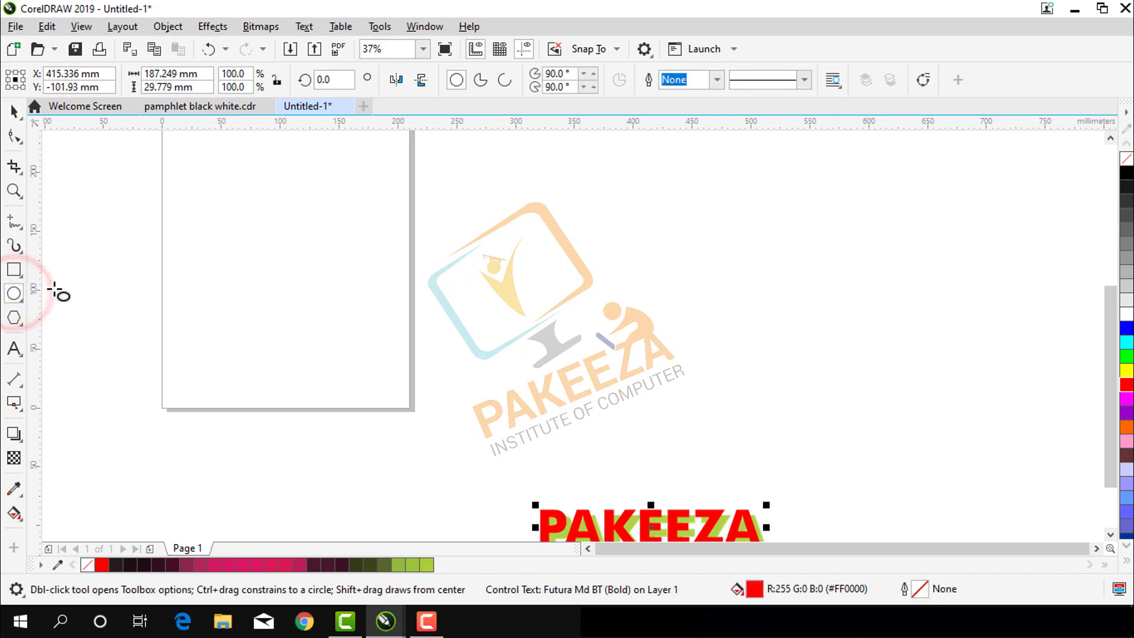
drag(438, 196, 583, 341)
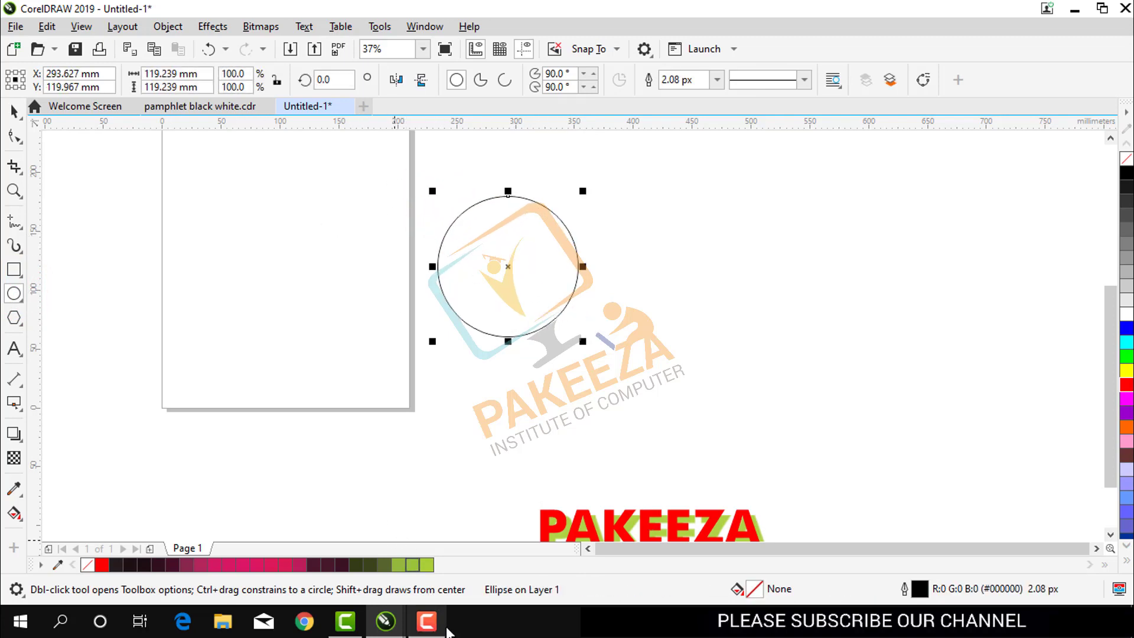
click(426, 620)
click(1061, 559)
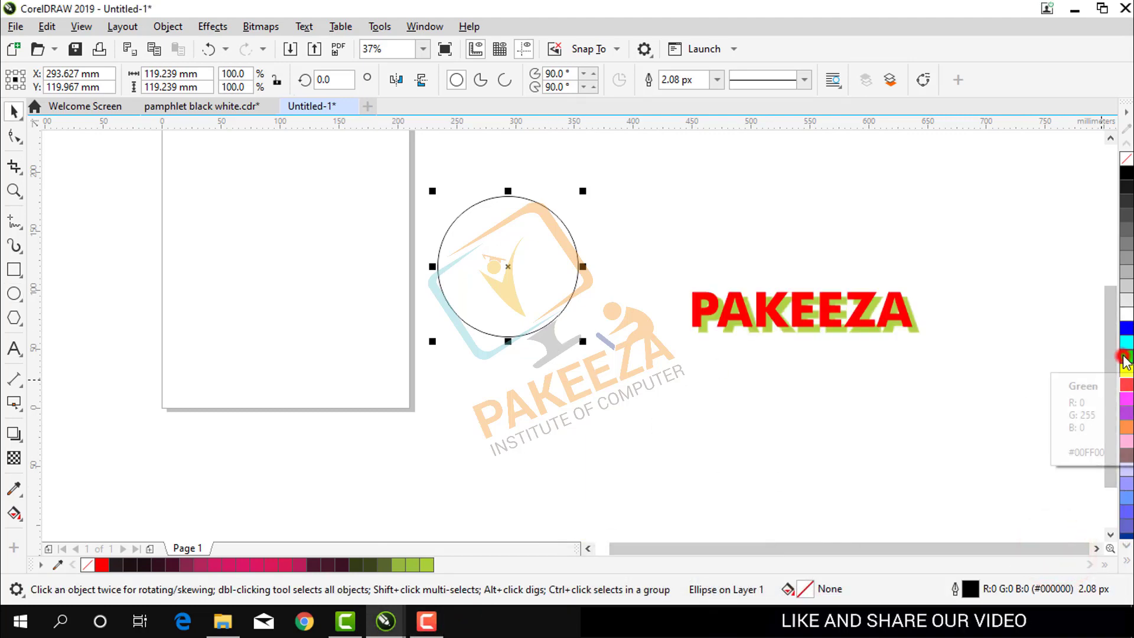
Fill the circle with green and remove its outline.
drag(1125, 357, 541, 309)
click(619, 265)
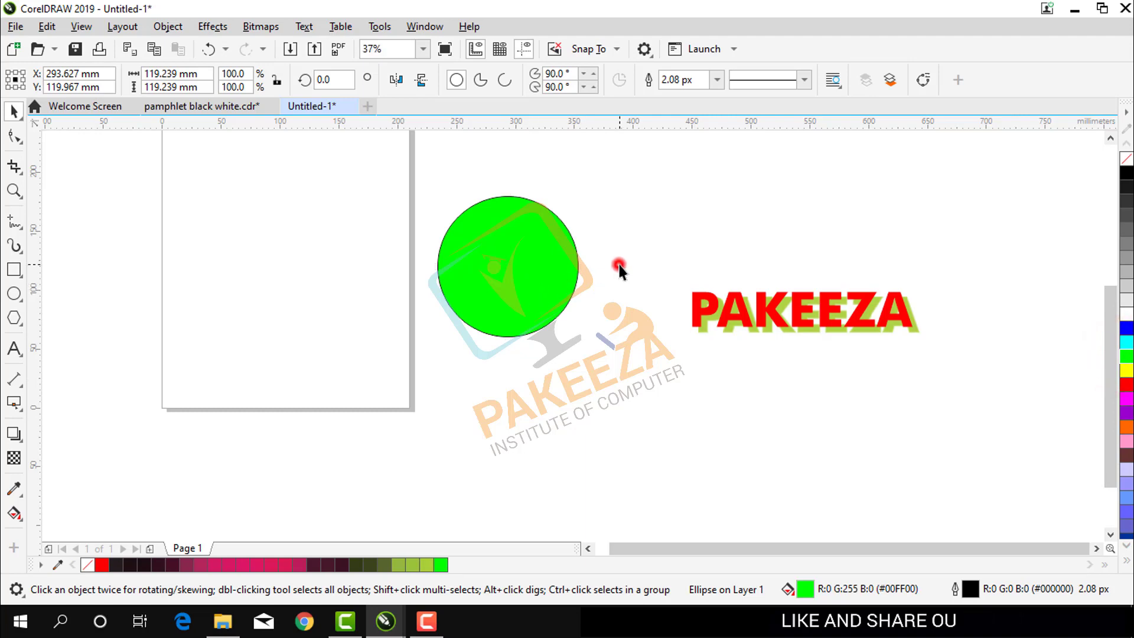
click(512, 273)
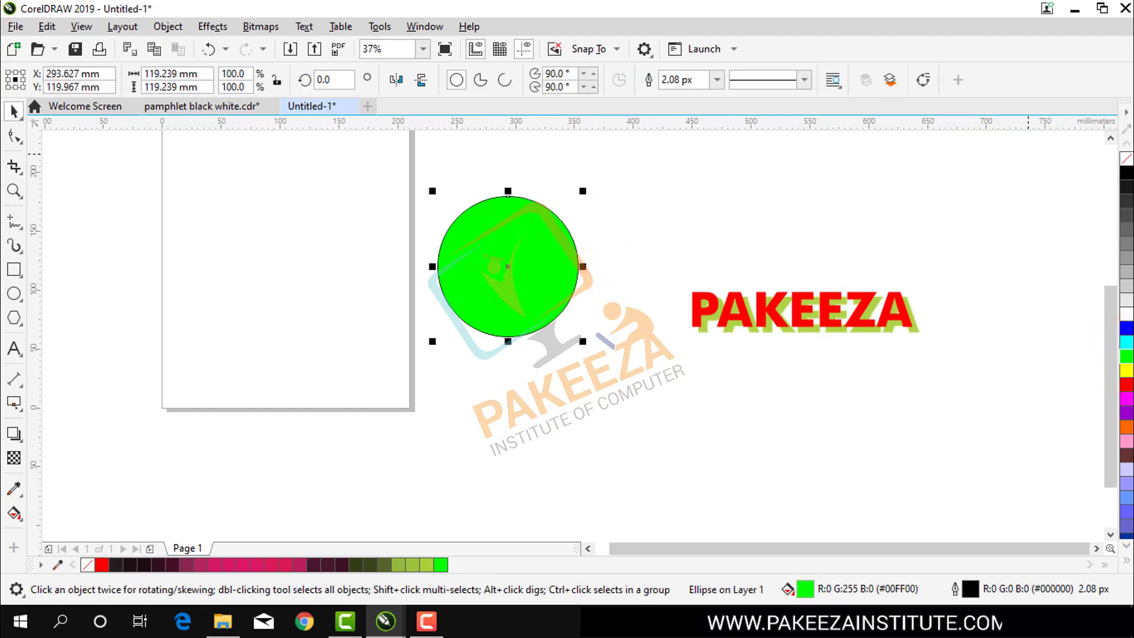
right_click(1126, 159)
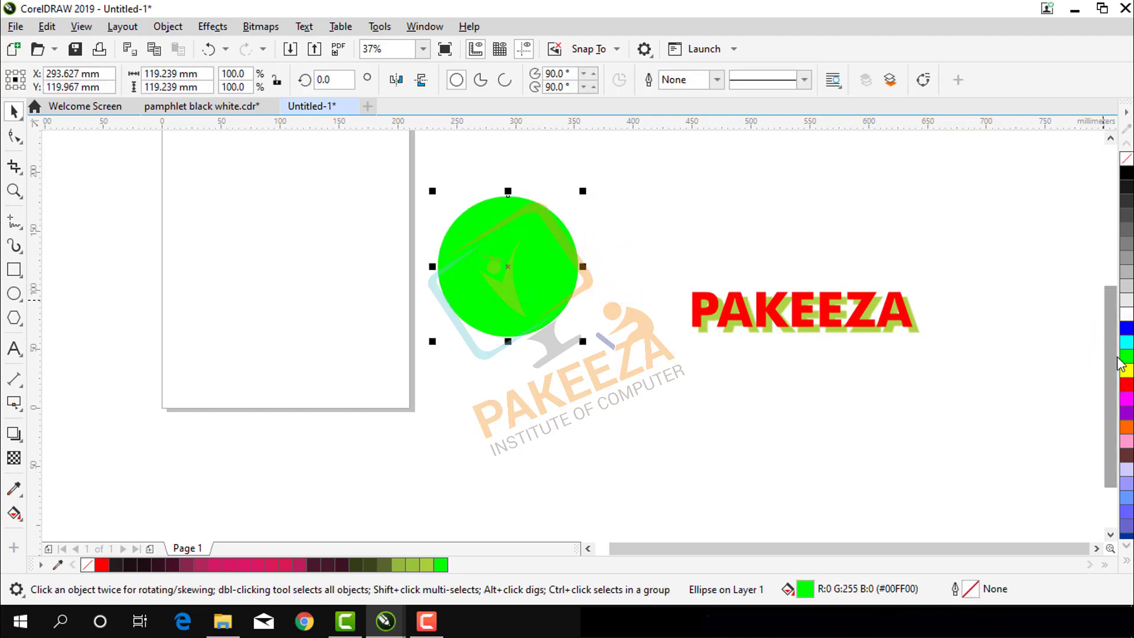
Change the circle's fill to red and move it down and right to about X 335 mm, Y 77 mm.
click(540, 291)
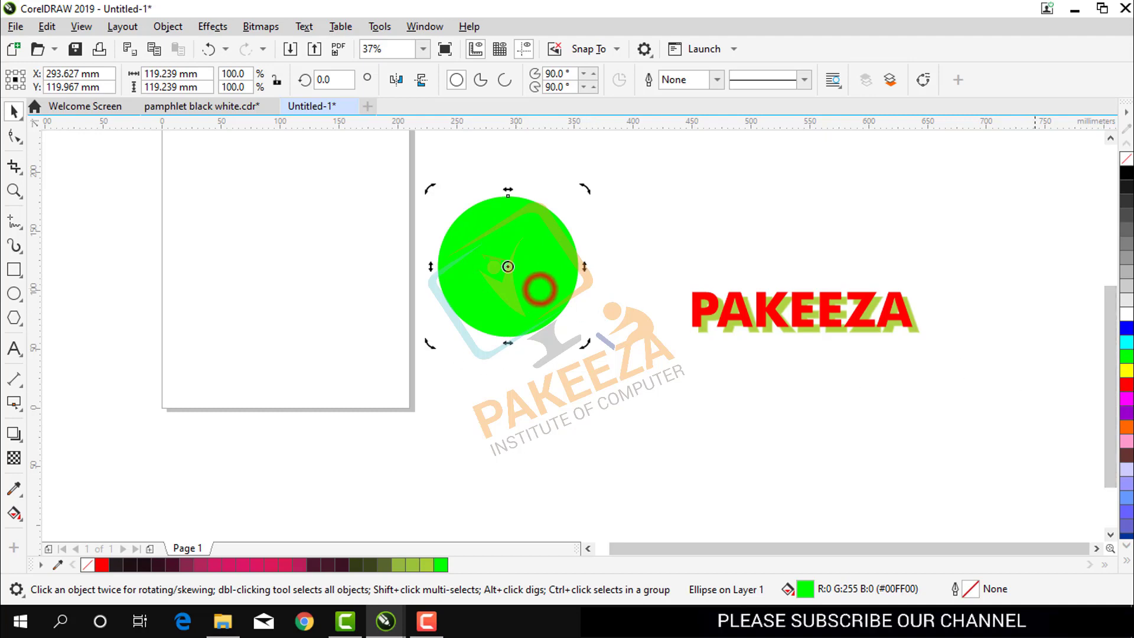
click(1128, 385)
click(666, 414)
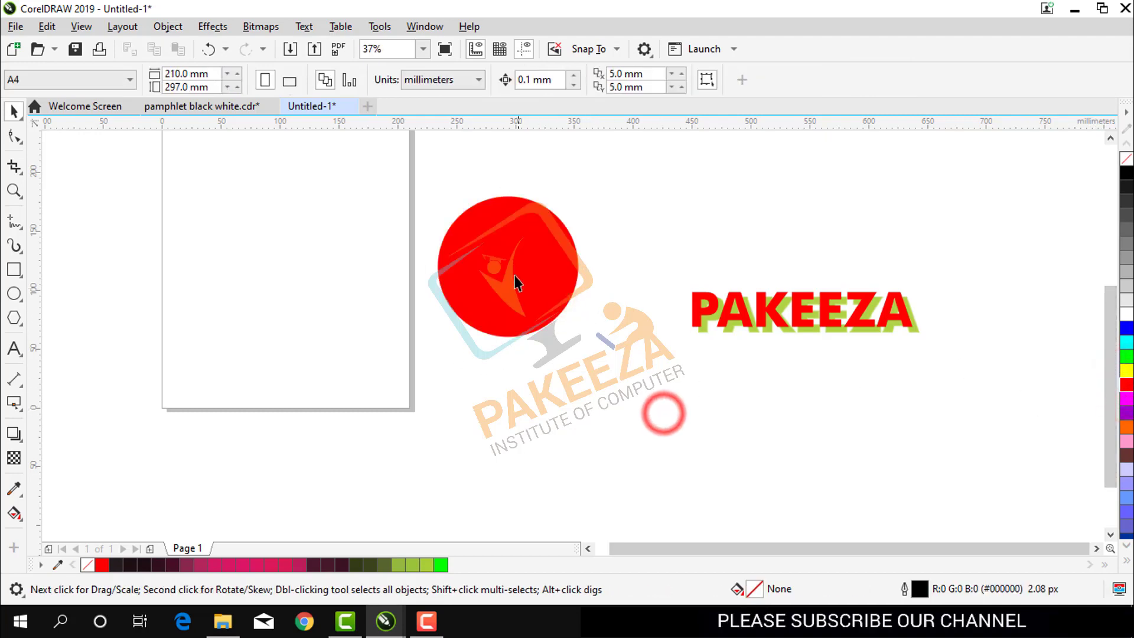
click(508, 264)
drag(508, 264, 560, 316)
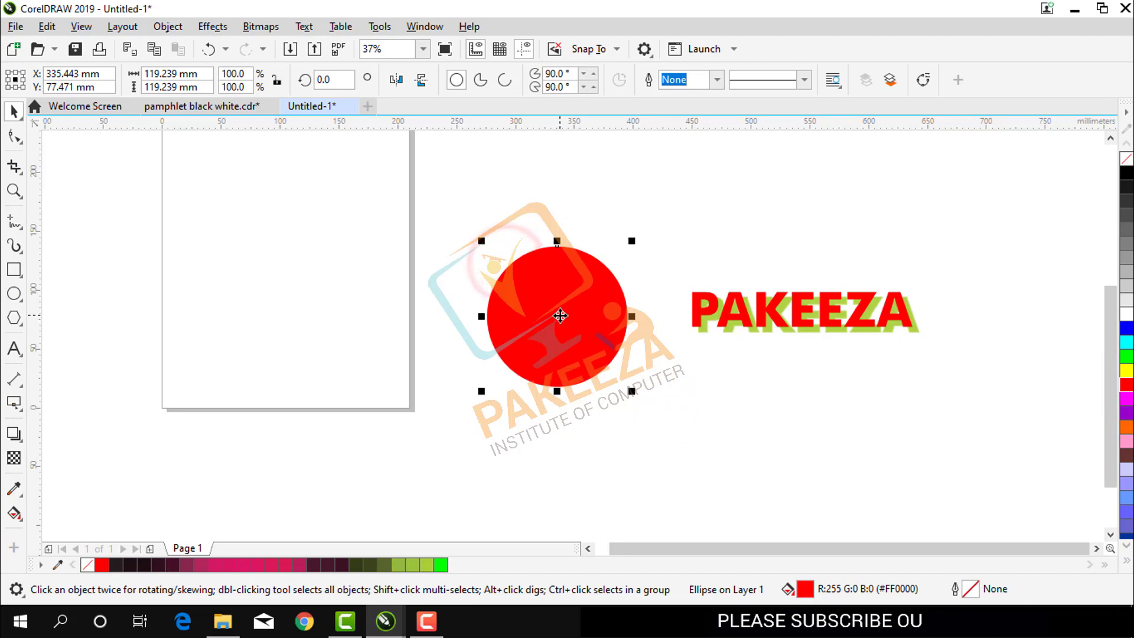
Create a drop shadow on the red circle with the Drop Shadow tool, starting from its center.
scroll(560, 316, up, 2)
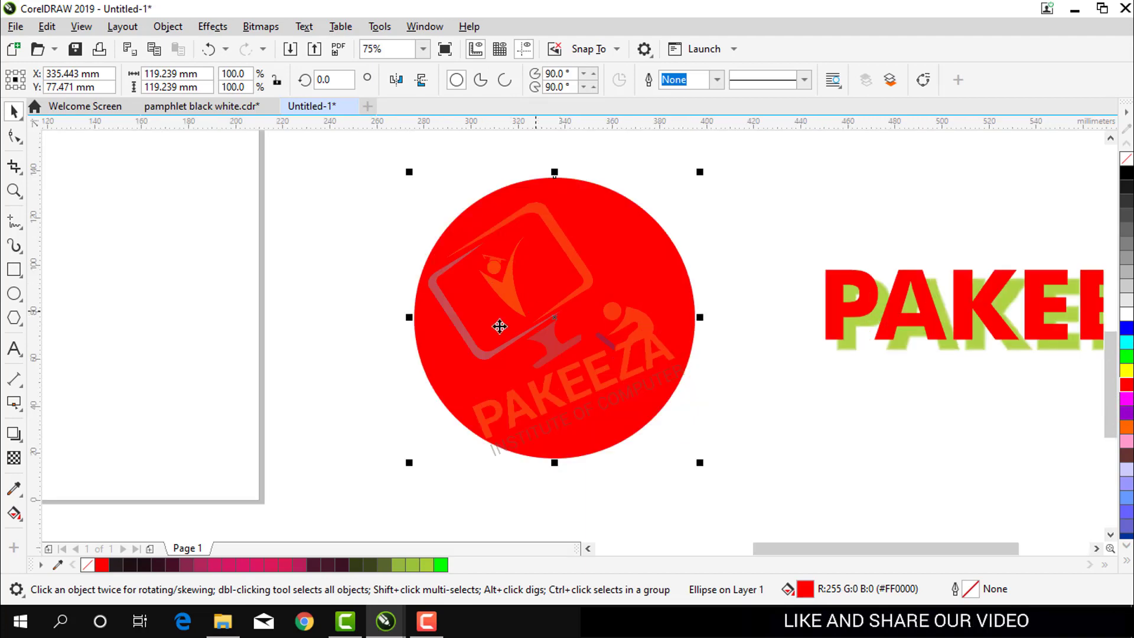
click(16, 438)
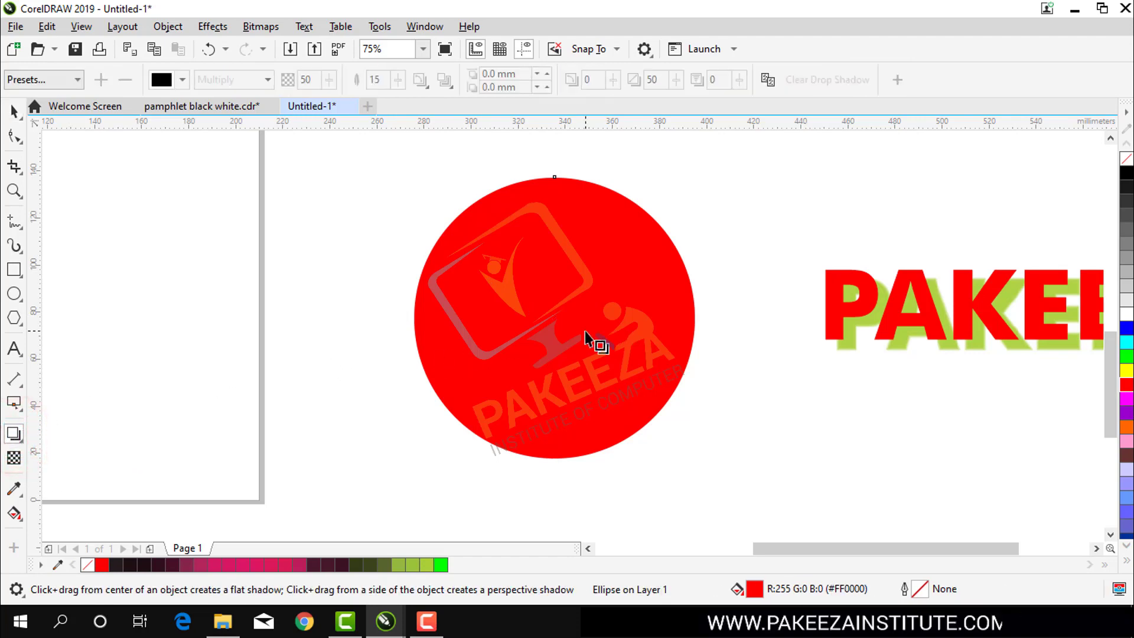
drag(555, 318, 650, 447)
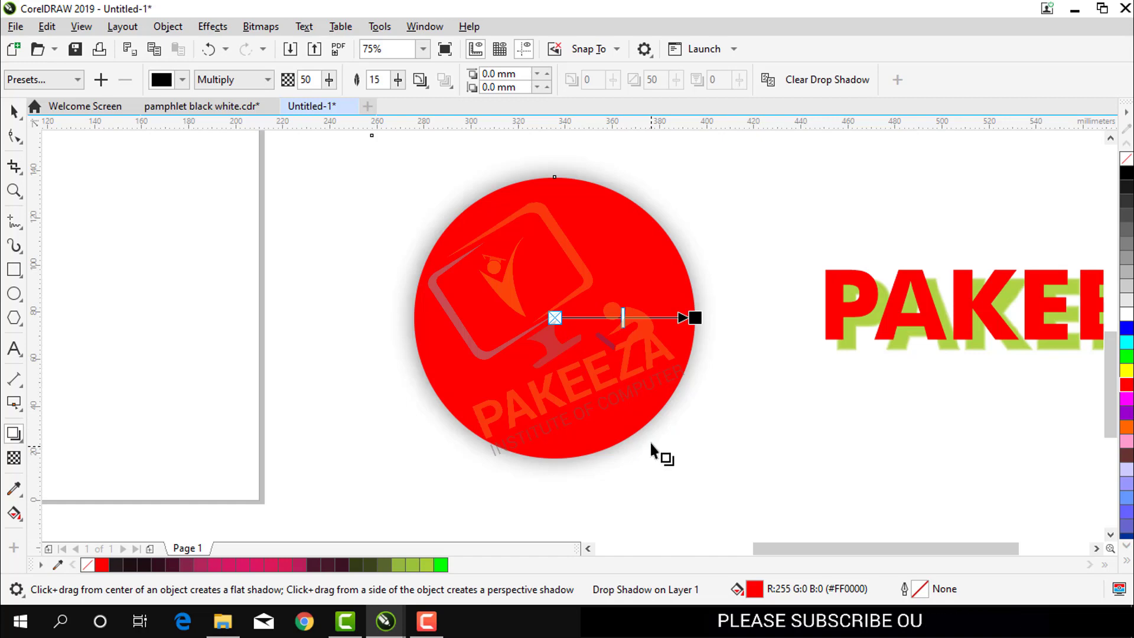
drag(694, 318, 679, 422)
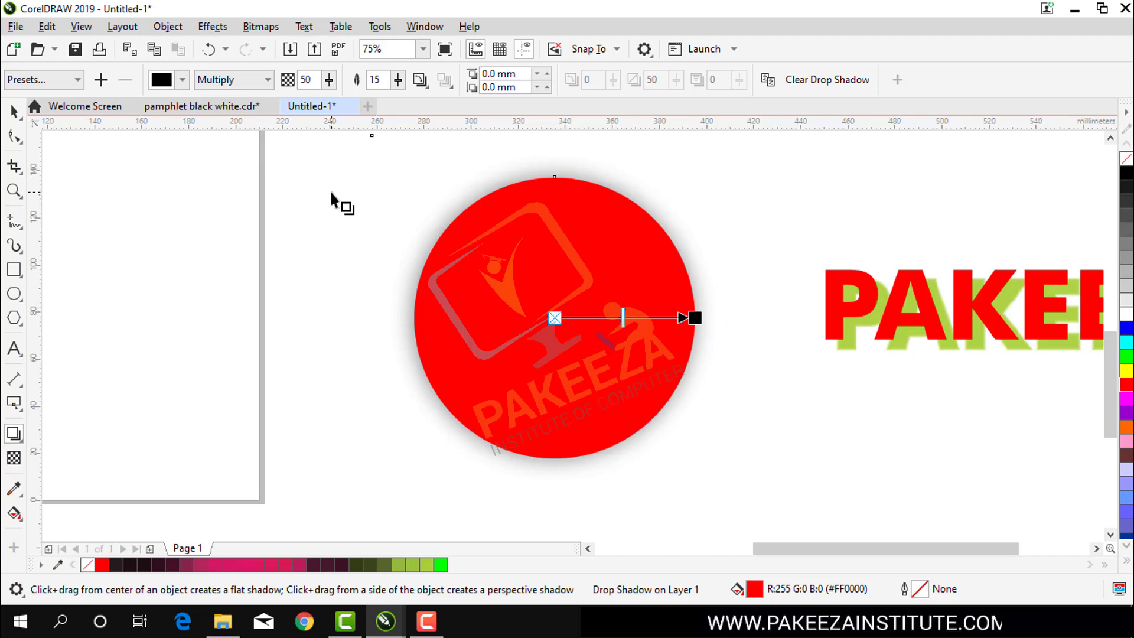
Apply the Flat Bottom Right preset to the circle's shadow and shorten its offset to about 3.1 mm and -3.4 mm.
click(79, 82)
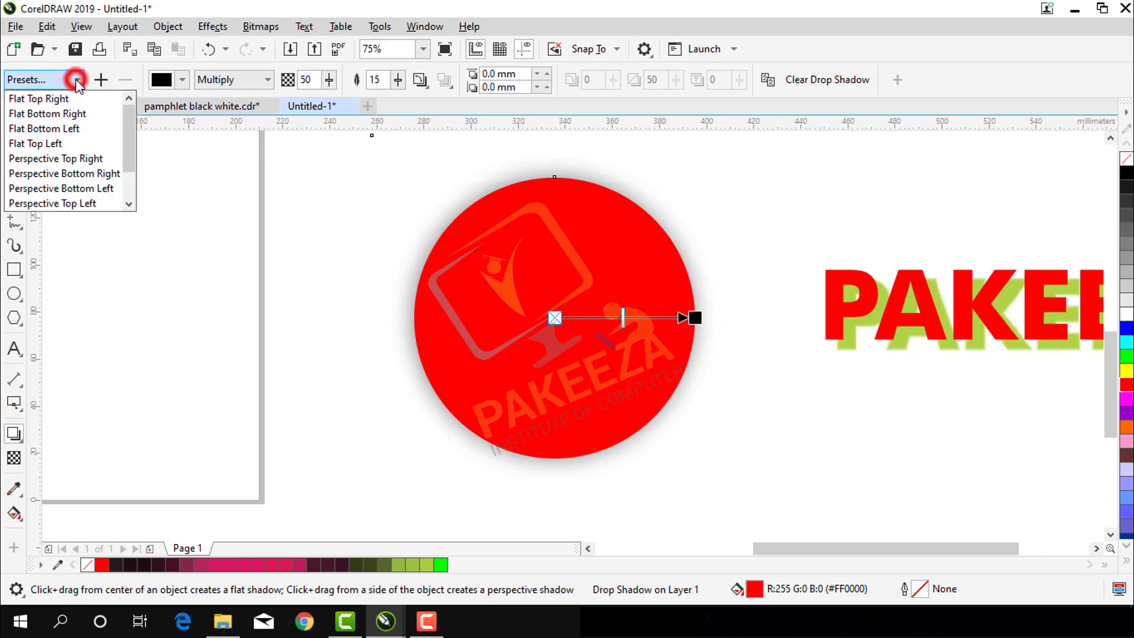
click(74, 120)
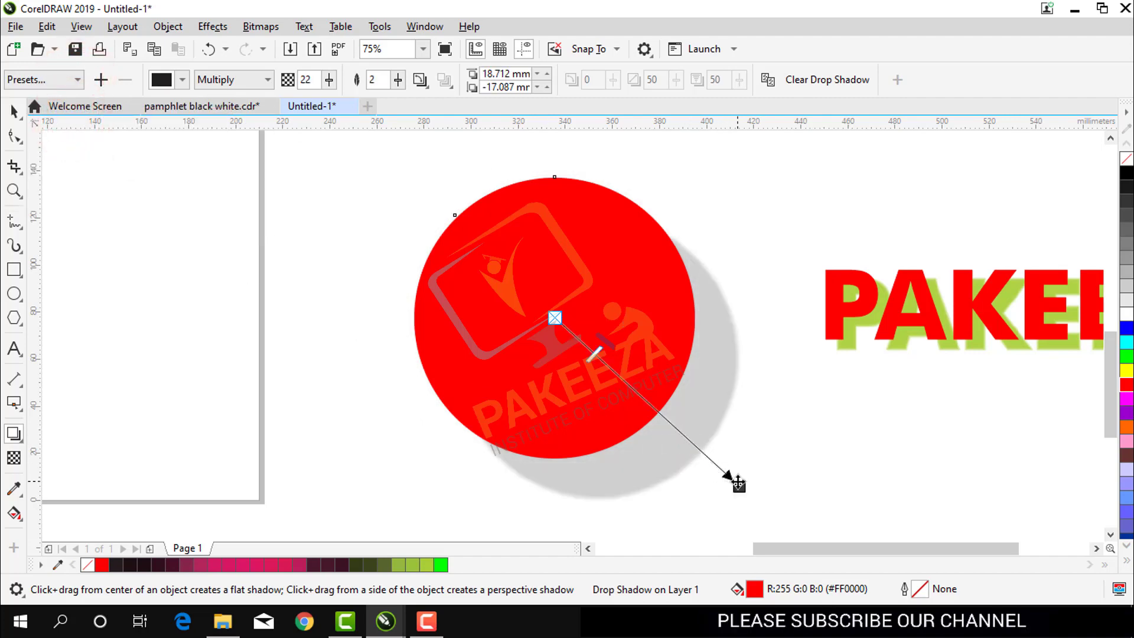
drag(738, 483, 689, 468)
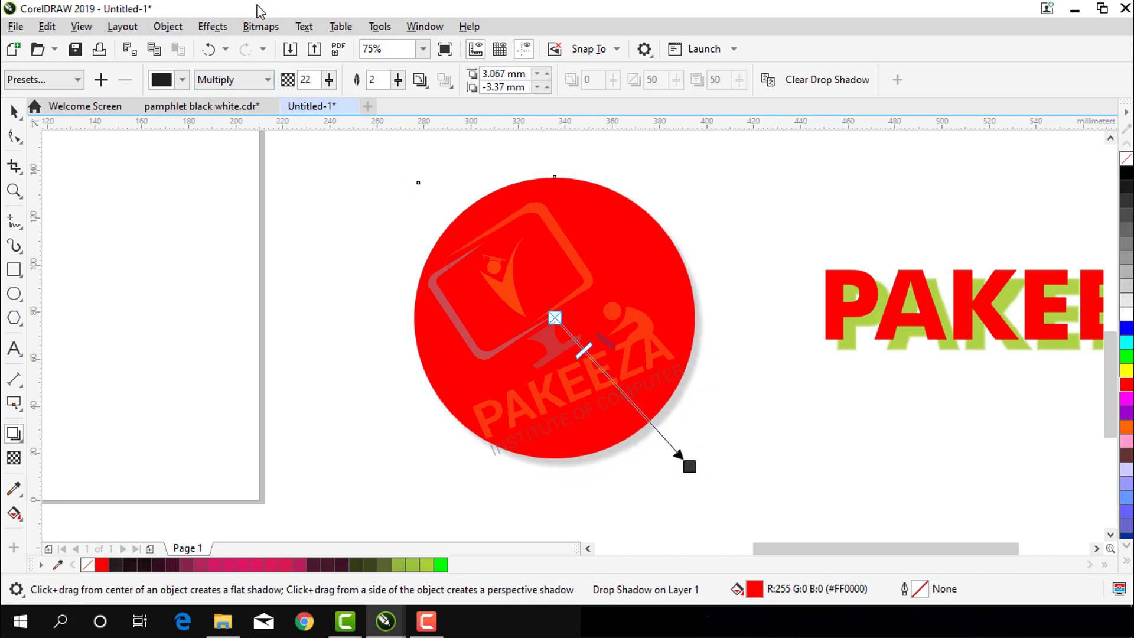
Set the opacity of the circle's shadow to 50.
click(183, 83)
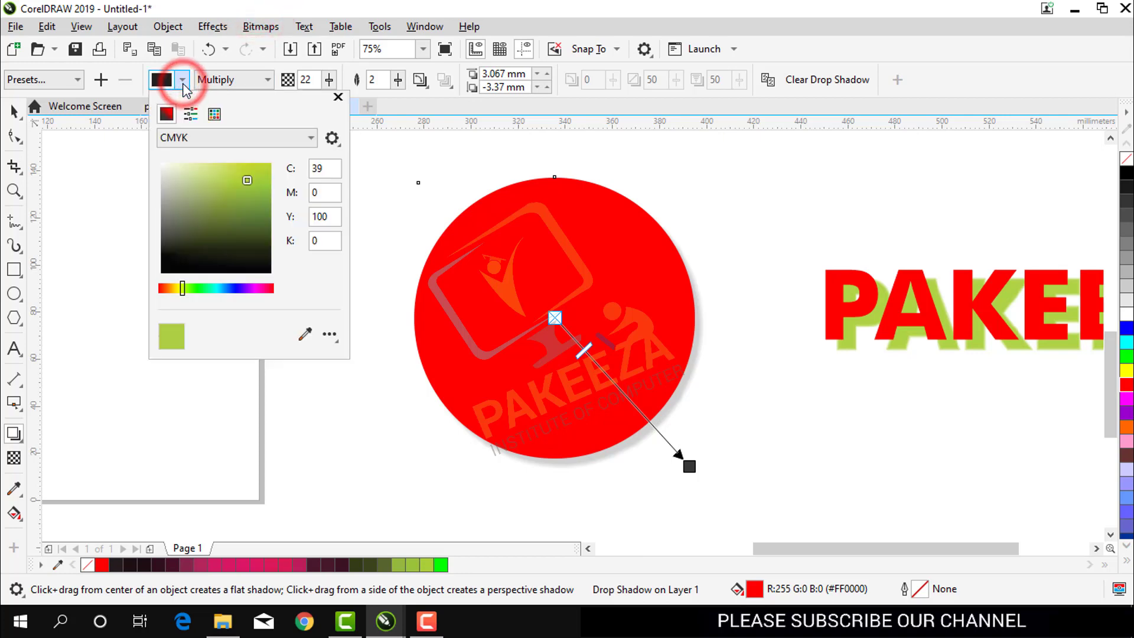
click(409, 173)
click(329, 84)
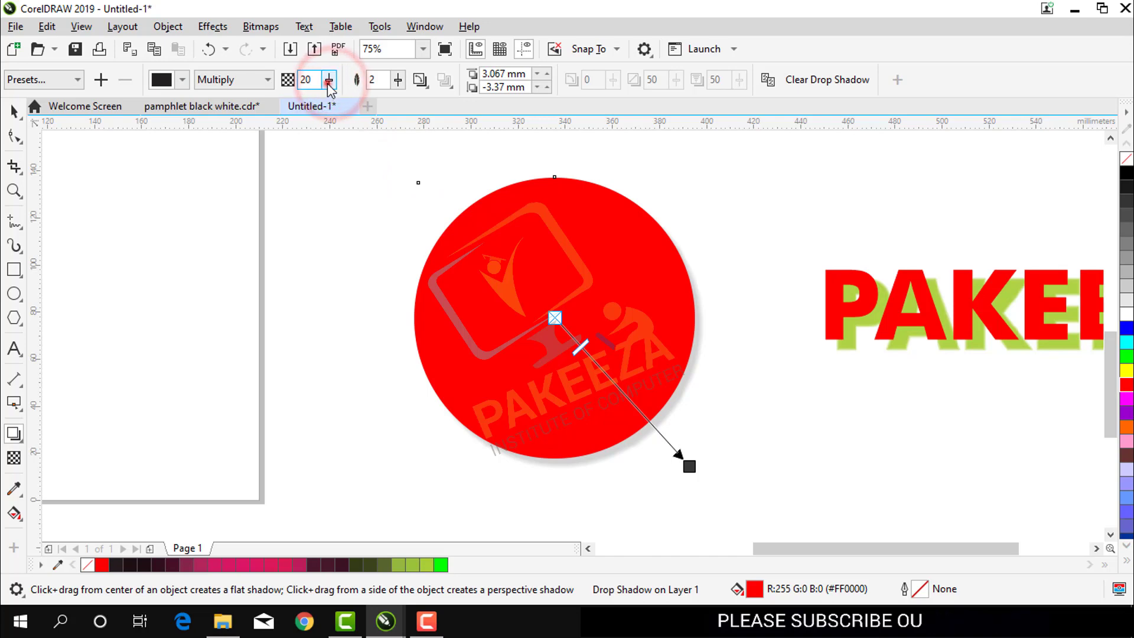
click(329, 83)
click(335, 101)
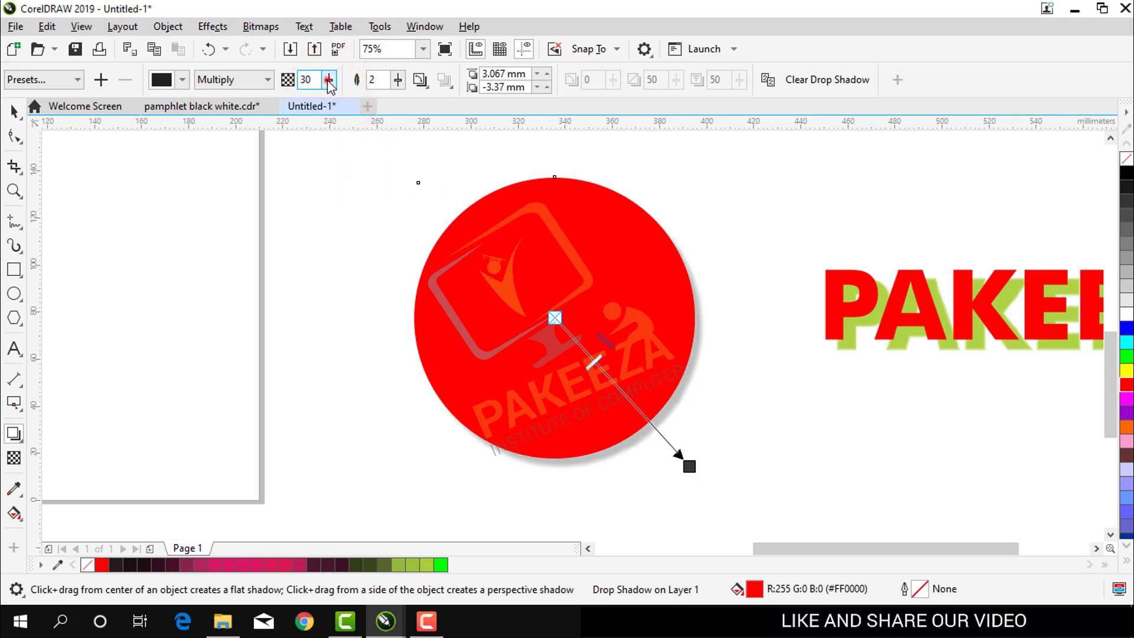
click(328, 83)
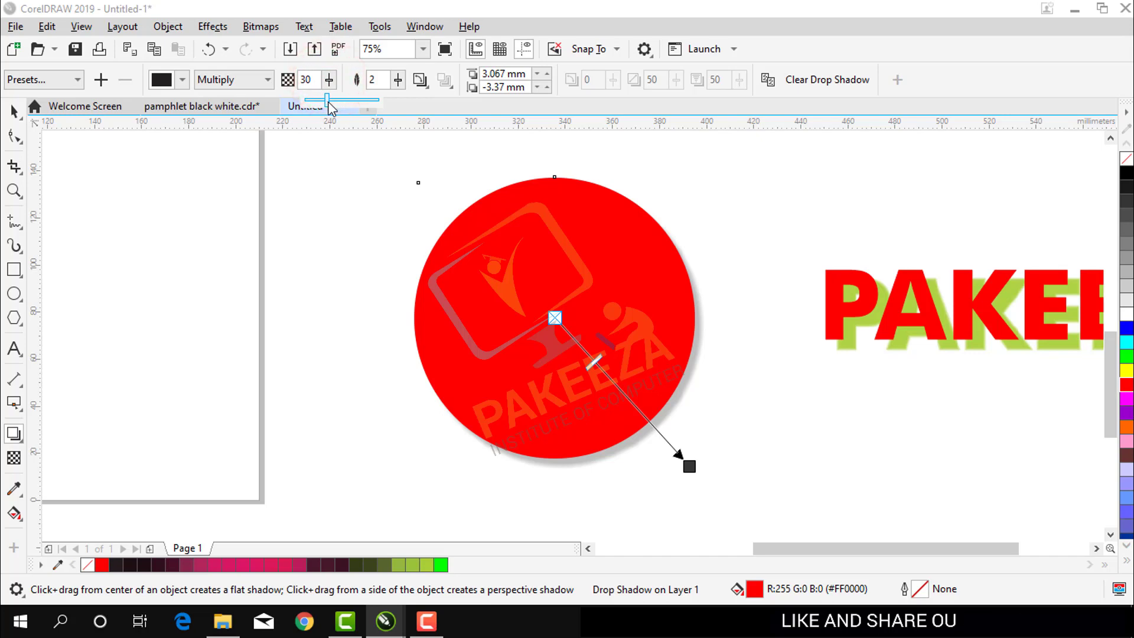
click(326, 101)
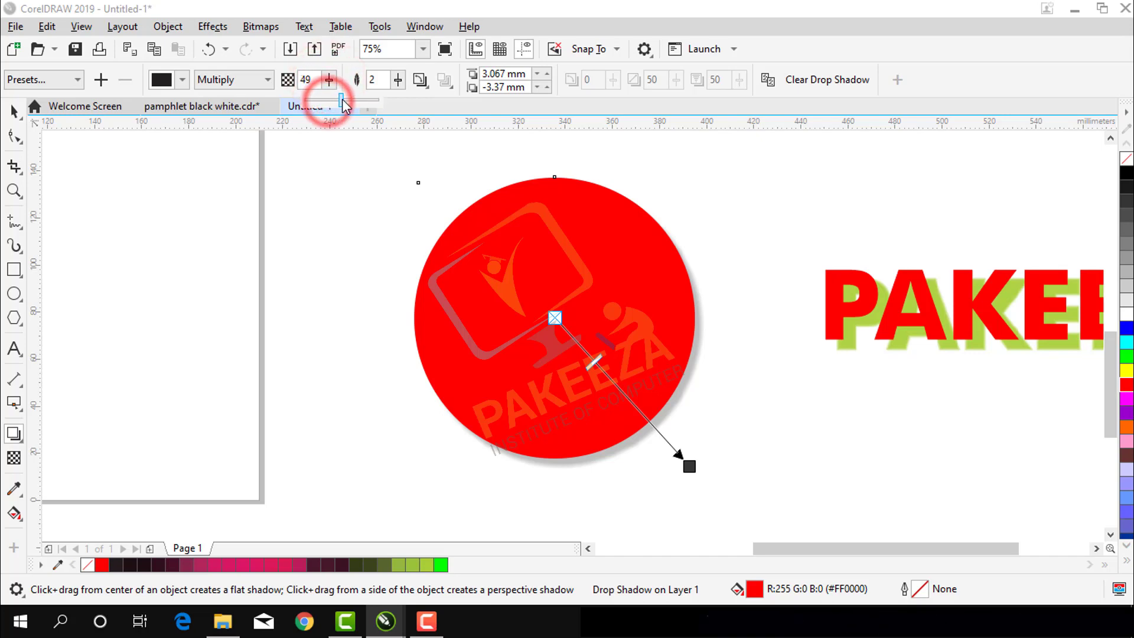
click(355, 169)
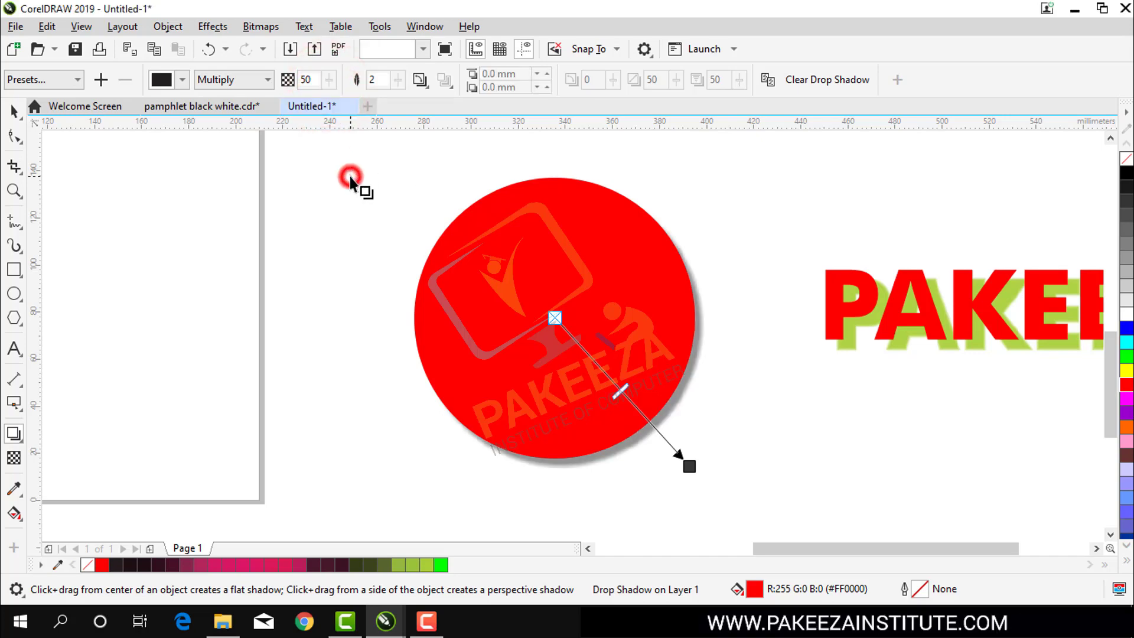
click(460, 237)
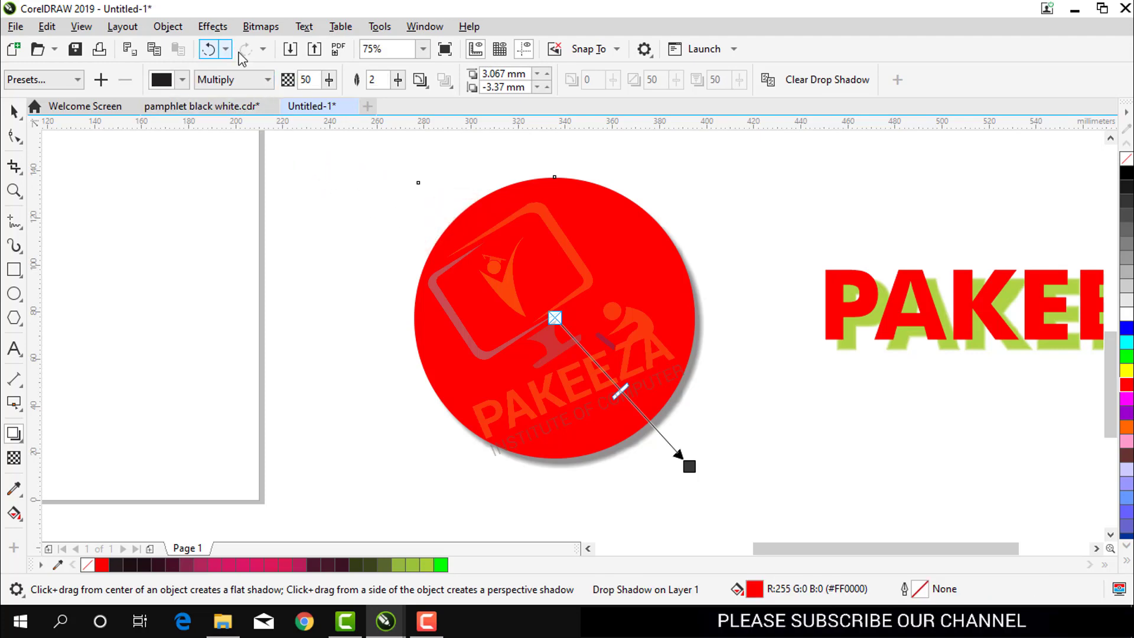
Set the circle shadow's merge mode to Normal and extend its offset to about 9.5 mm and -10.4 mm.
click(267, 82)
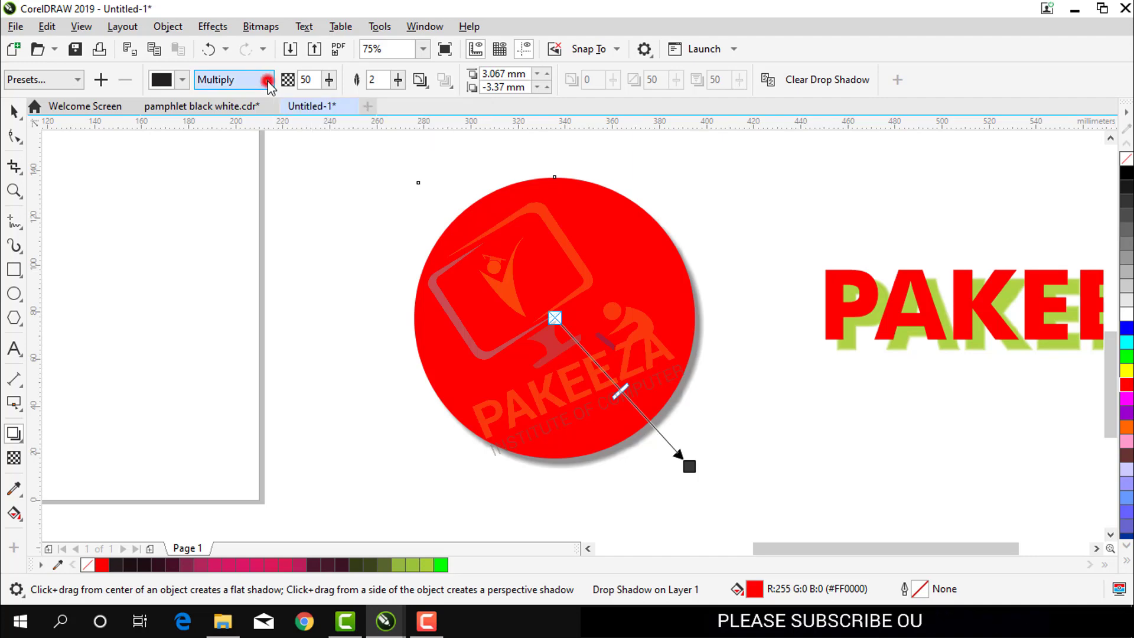
click(237, 92)
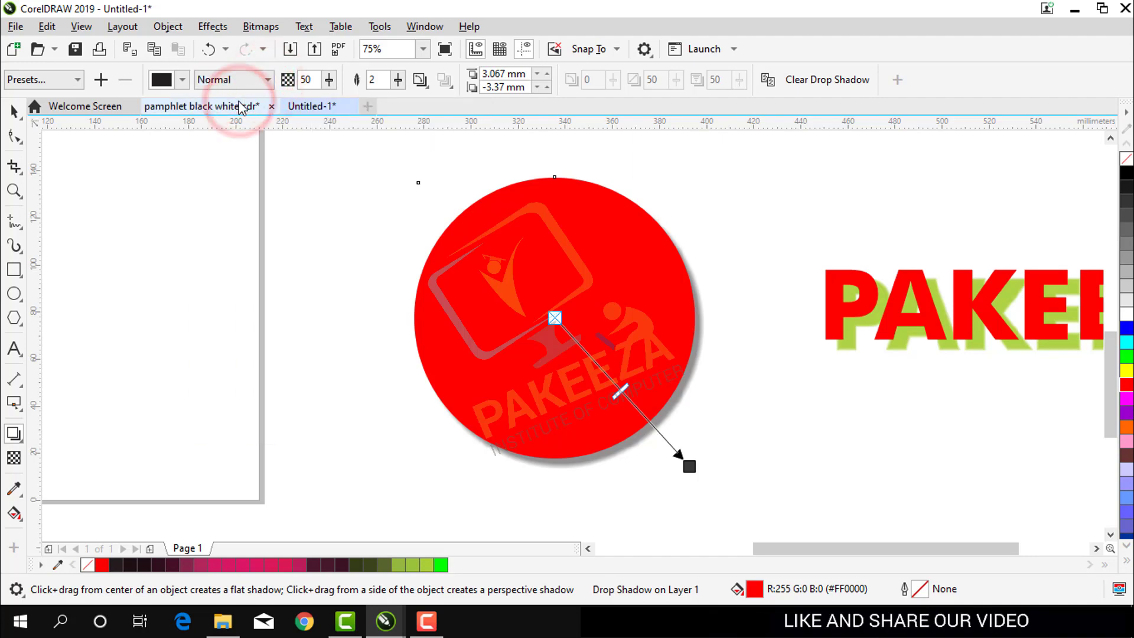
drag(689, 465, 705, 484)
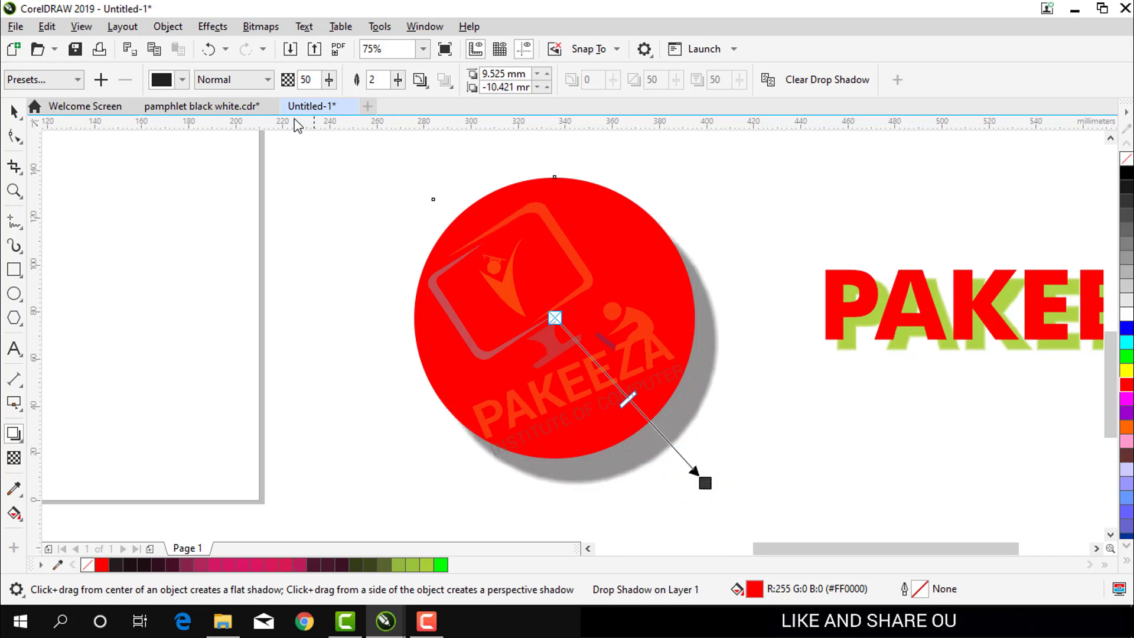
Try the Texturize merge mode on the circle's shadow and deselect the circle to view the effect.
click(270, 80)
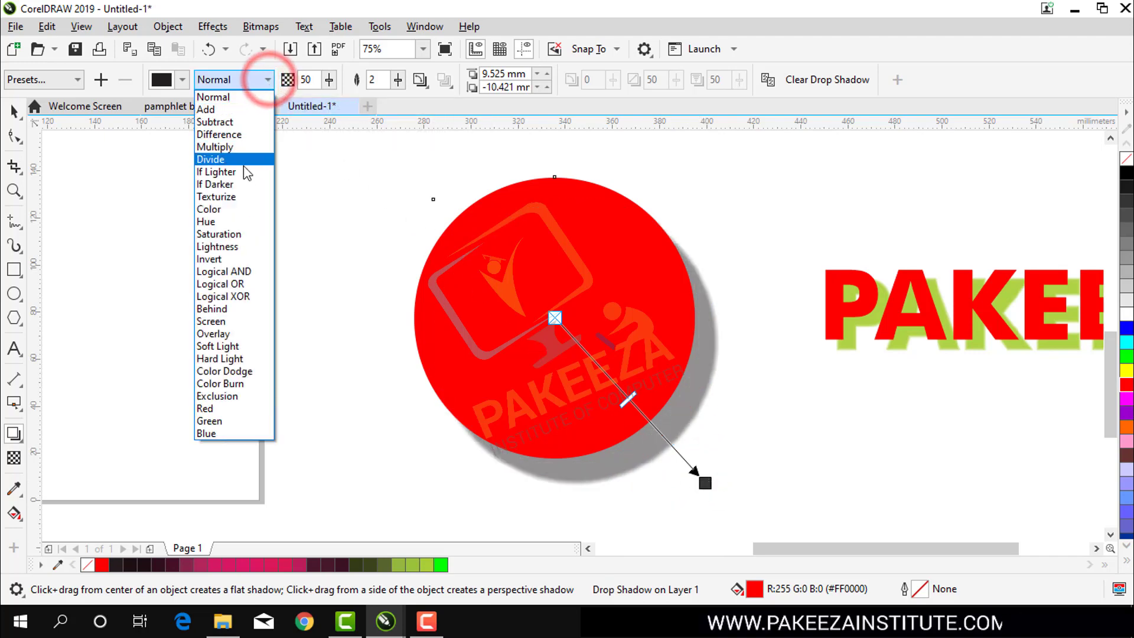
click(224, 198)
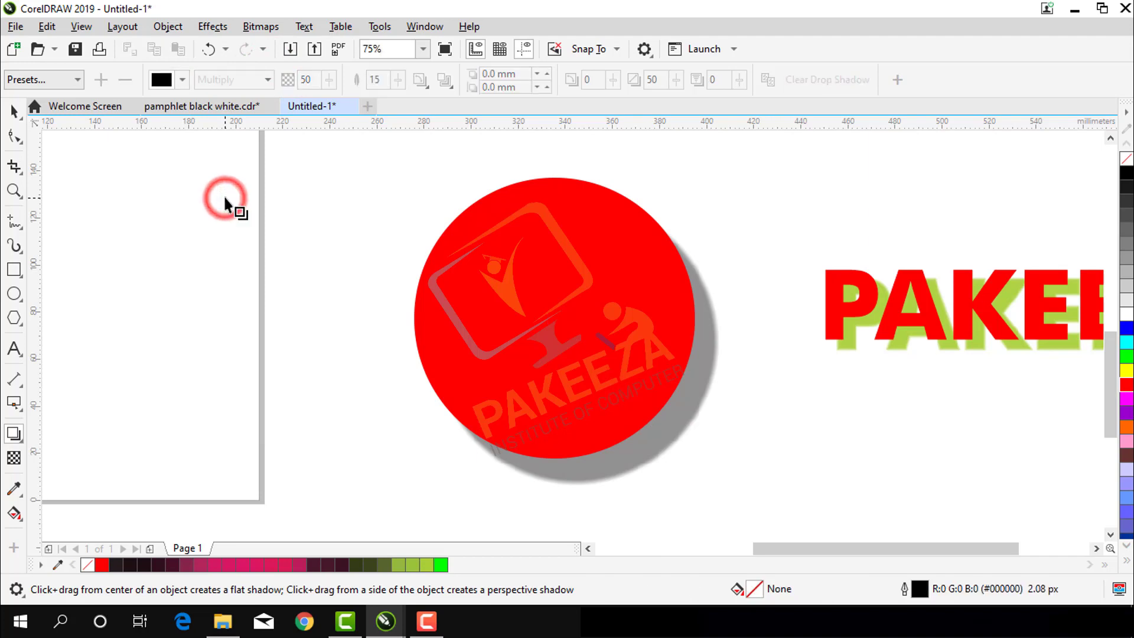
click(481, 260)
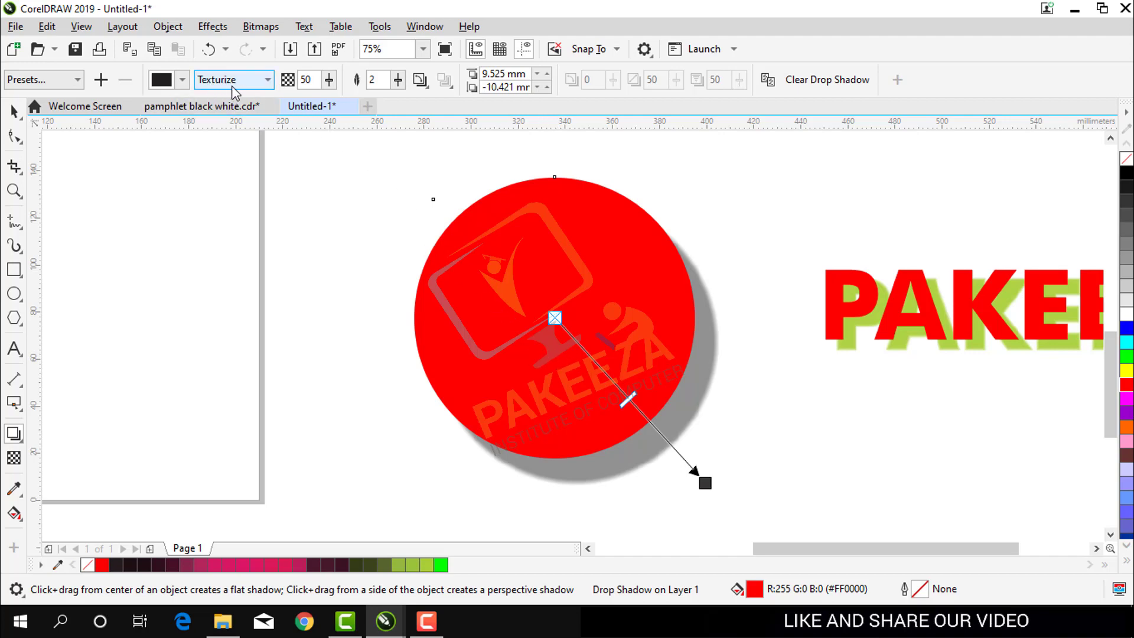
click(363, 204)
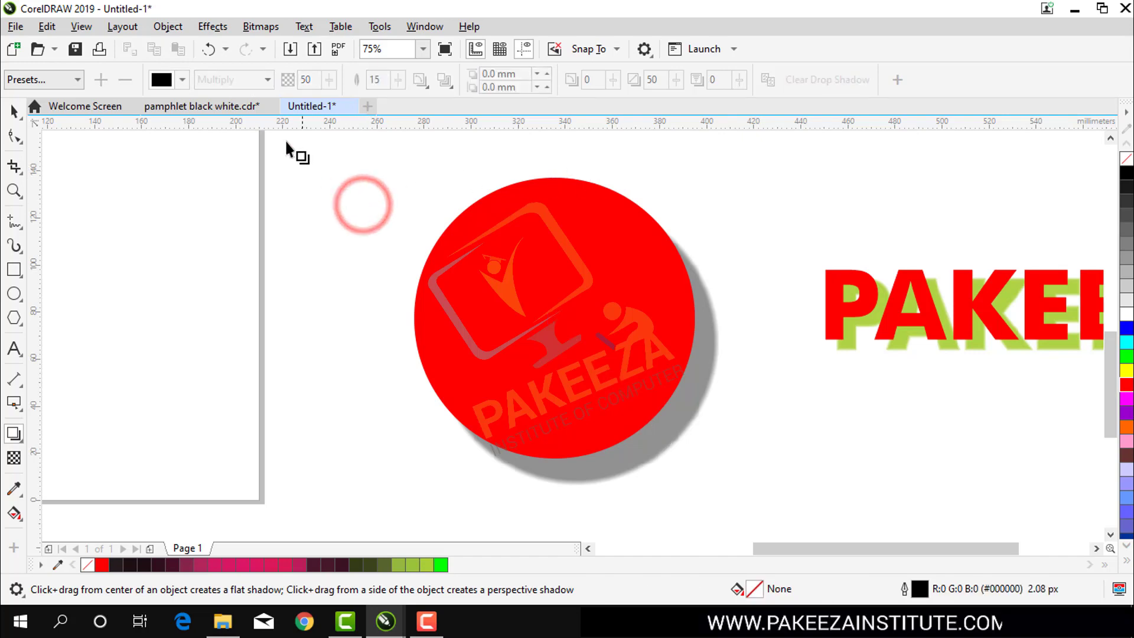
Reselect the circle's shadow and try the Lightness merge mode on it.
click(562, 353)
click(268, 79)
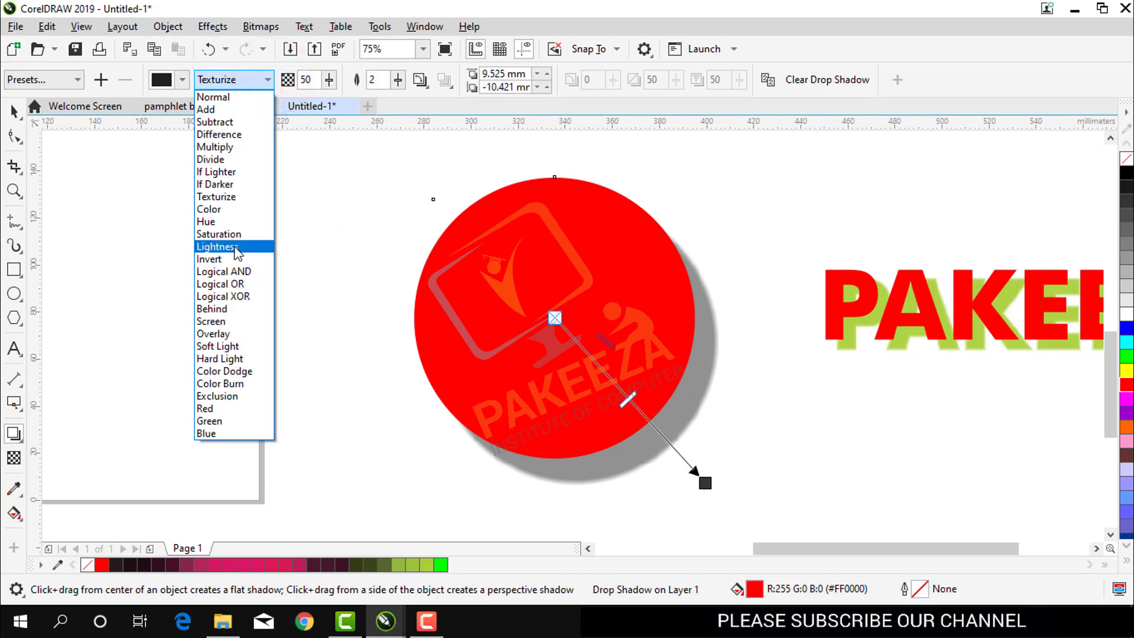
click(235, 247)
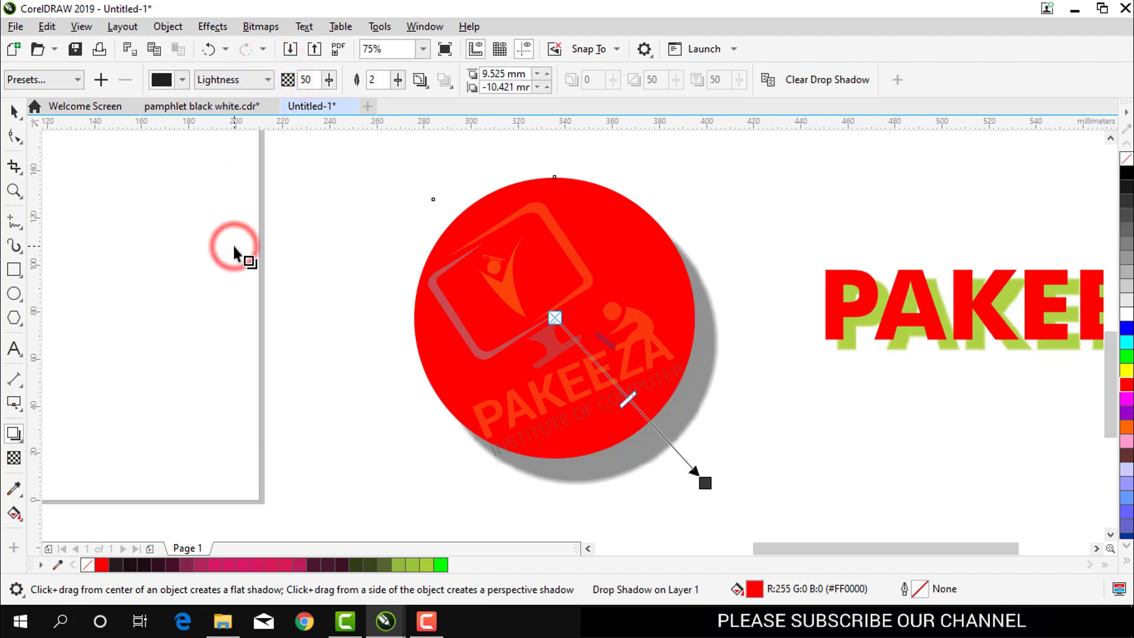
Try the Green and Blue merge modes in turn on the circle's shadow.
click(268, 81)
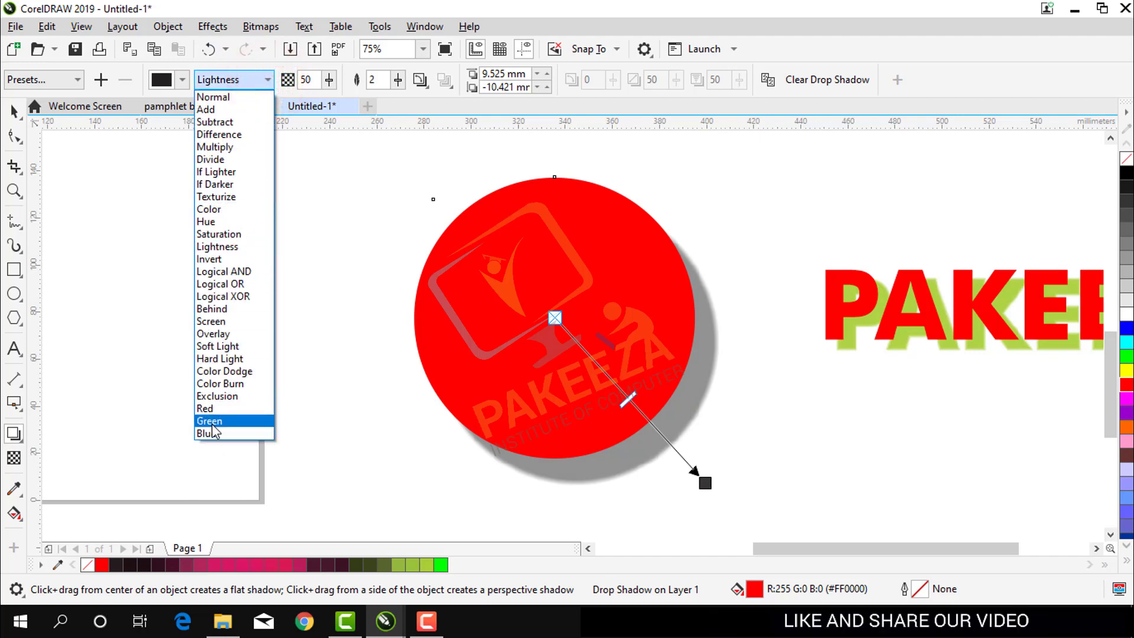
click(213, 426)
click(244, 79)
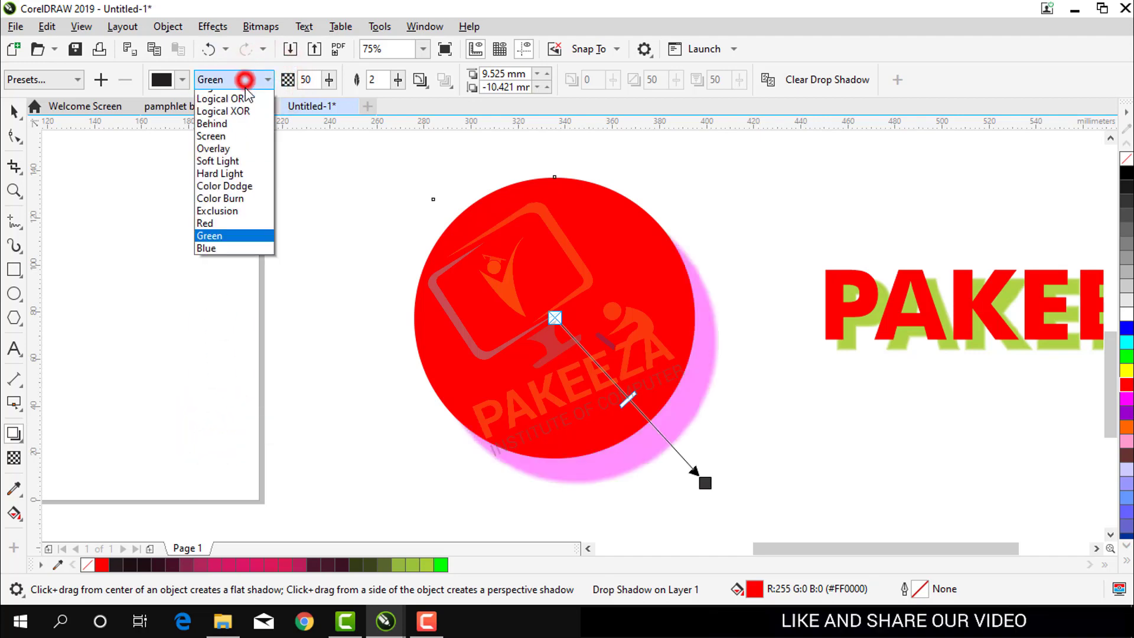
click(206, 433)
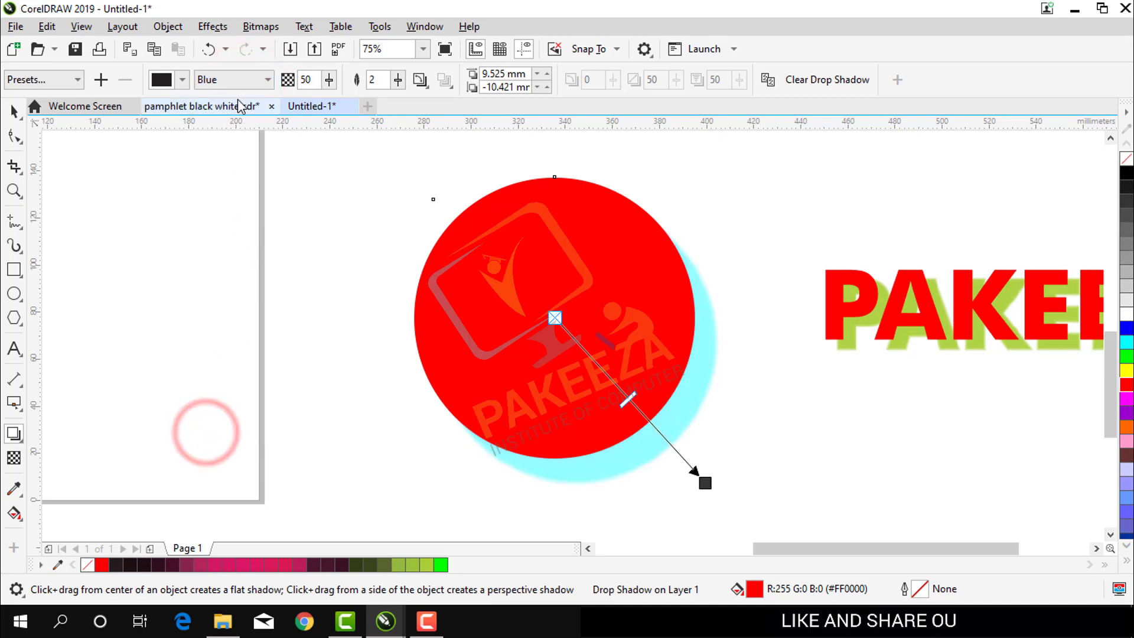
Try the Red merge mode on the circle's shadow.
click(234, 80)
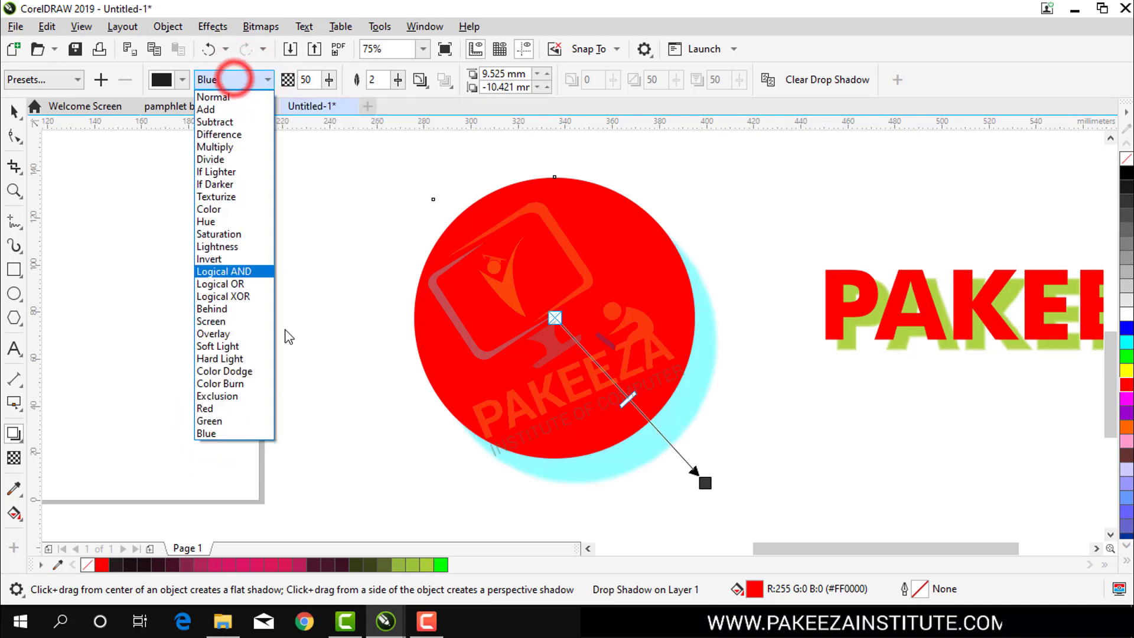
click(1, 187)
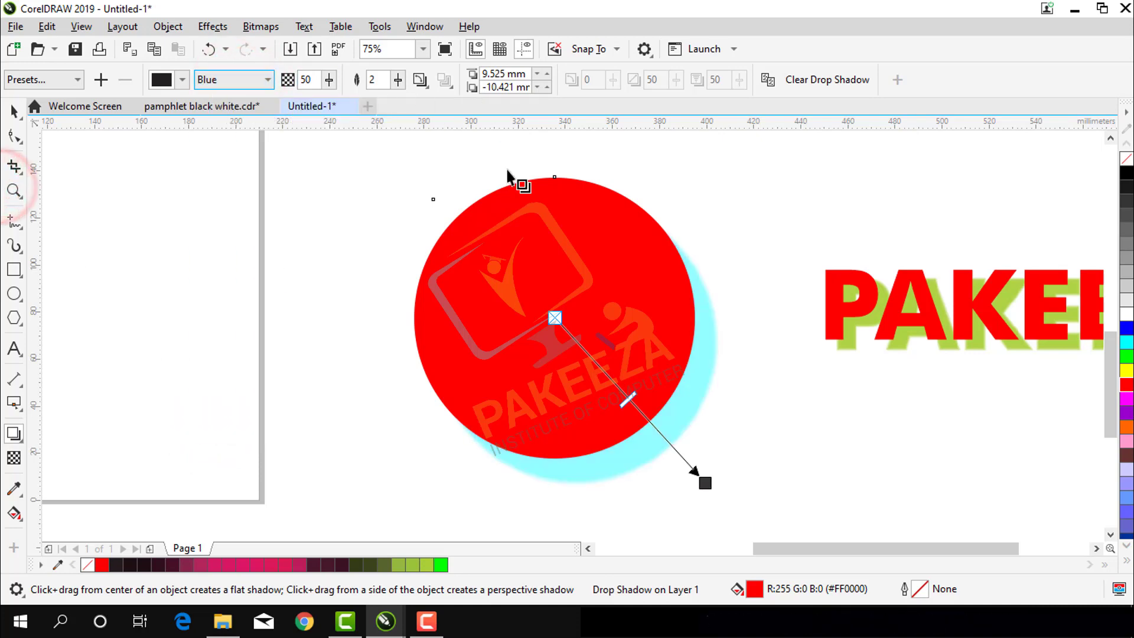
click(260, 79)
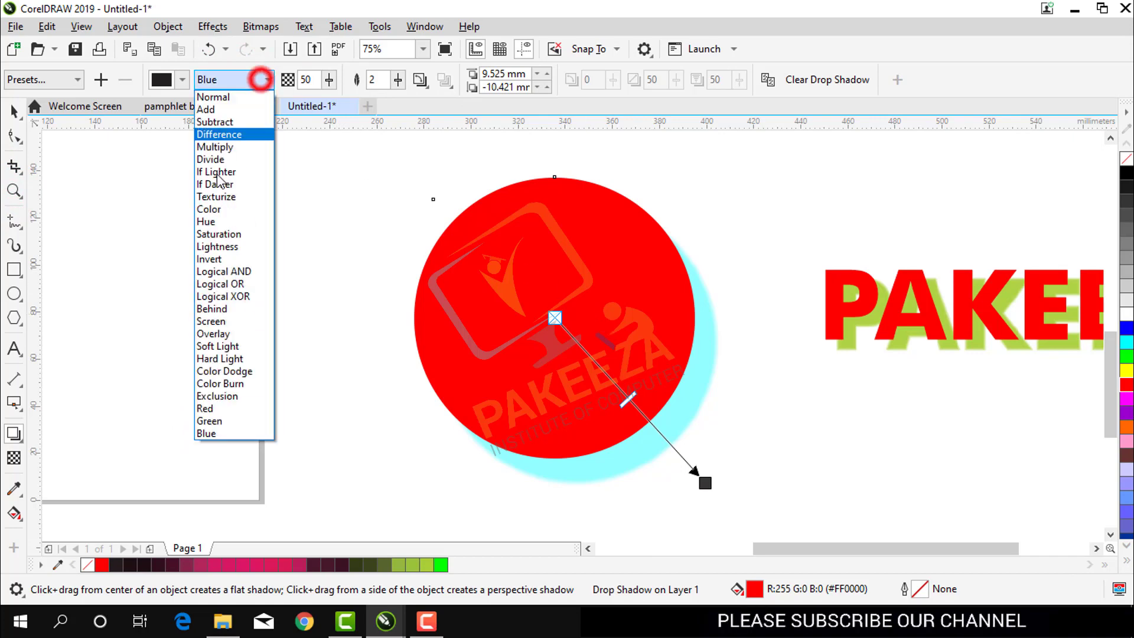
click(204, 408)
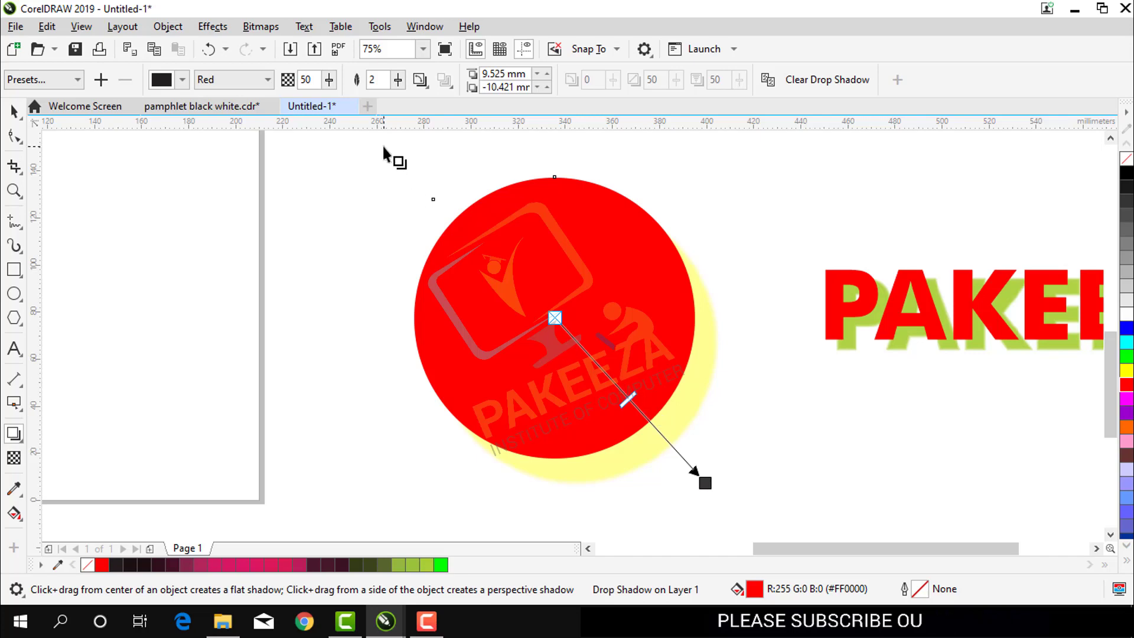
Set the circle shadow's merge mode to Color and shorten its offset to about 3.7 mm and -4.4 mm.
click(247, 78)
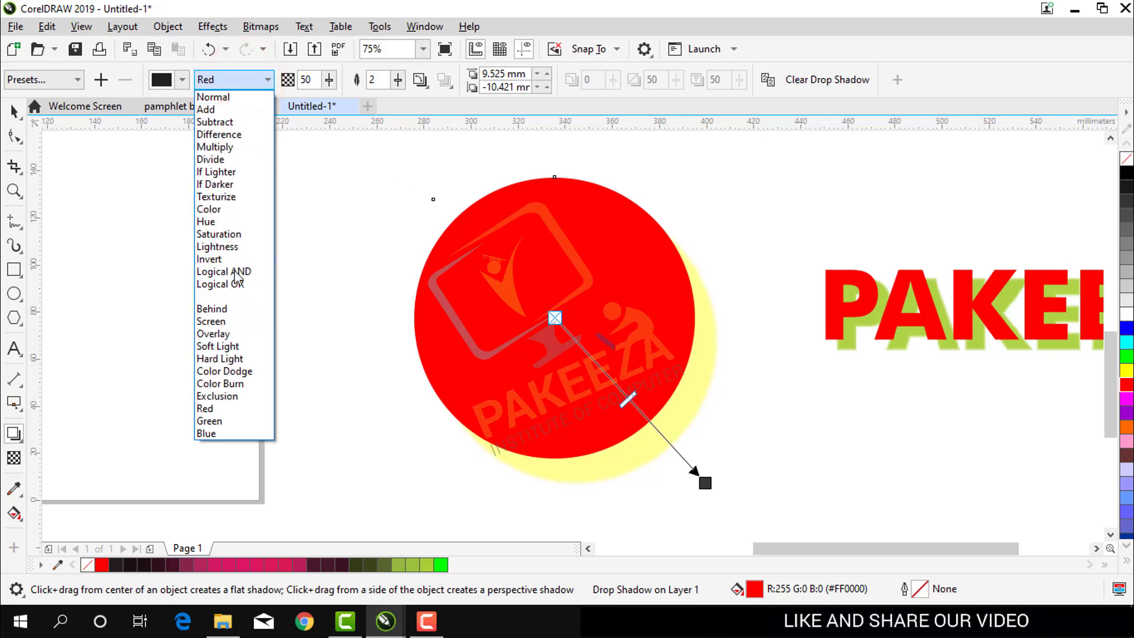
click(217, 210)
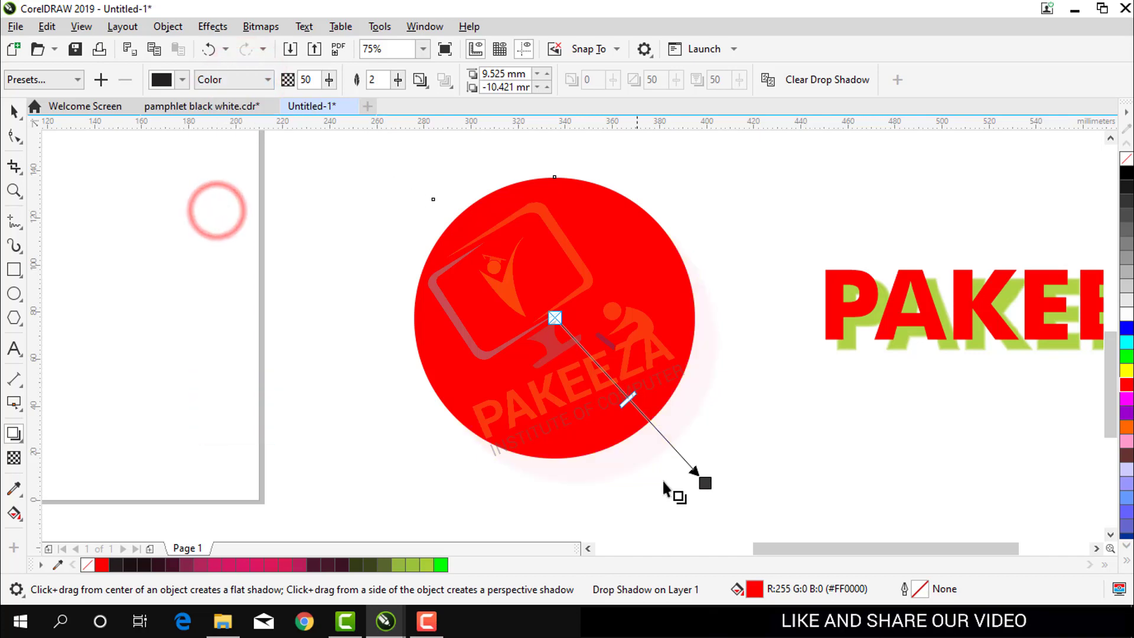
drag(703, 483, 681, 468)
click(685, 473)
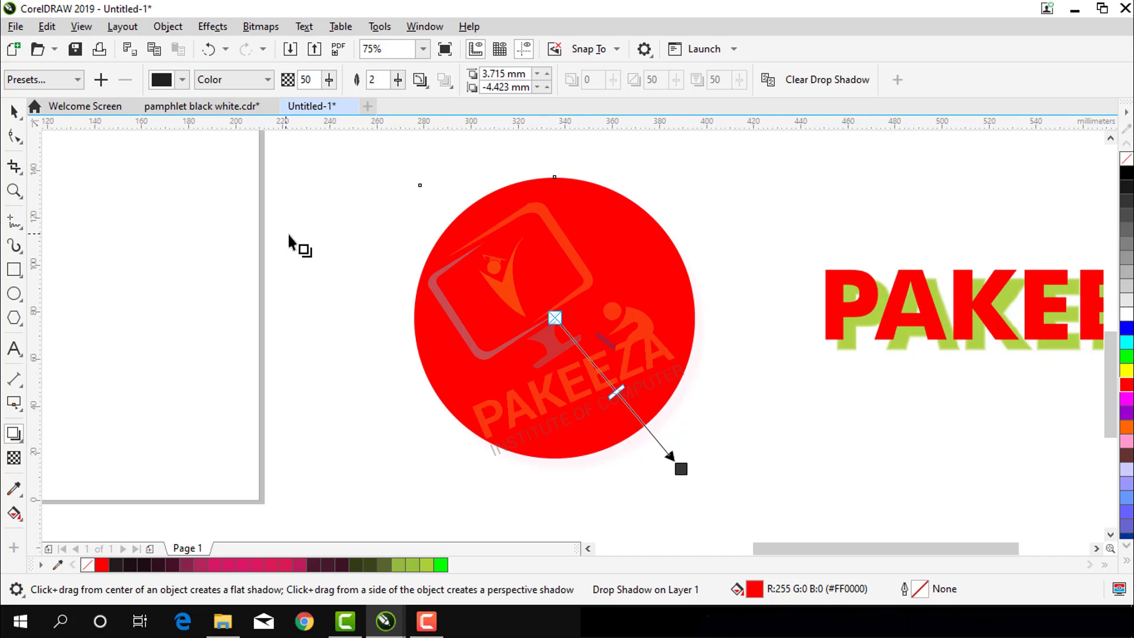
click(427, 620)
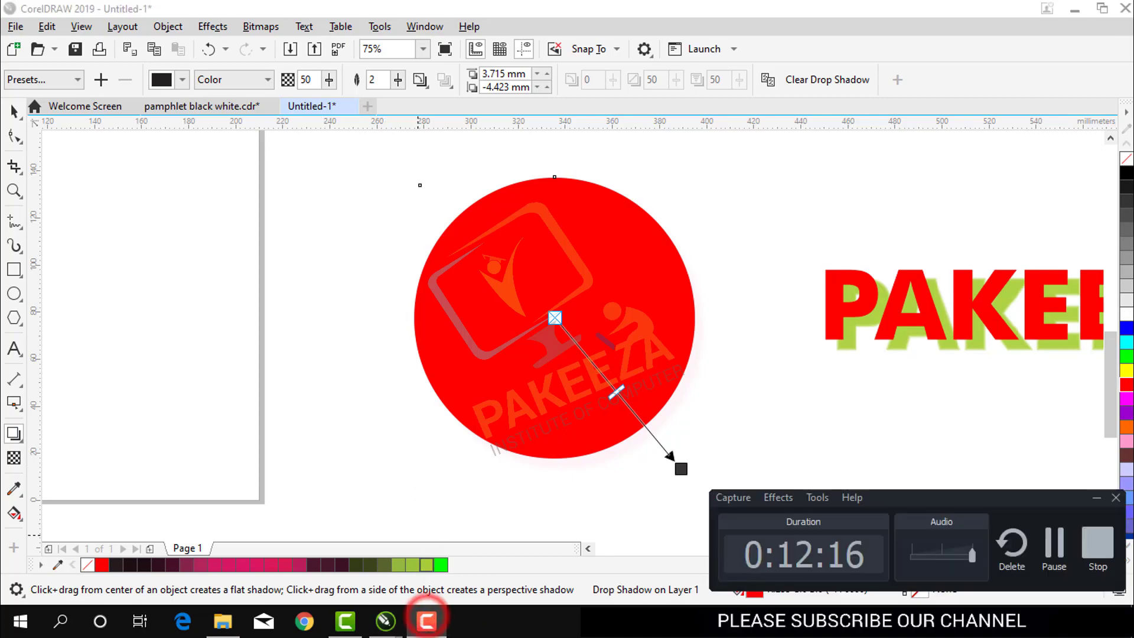